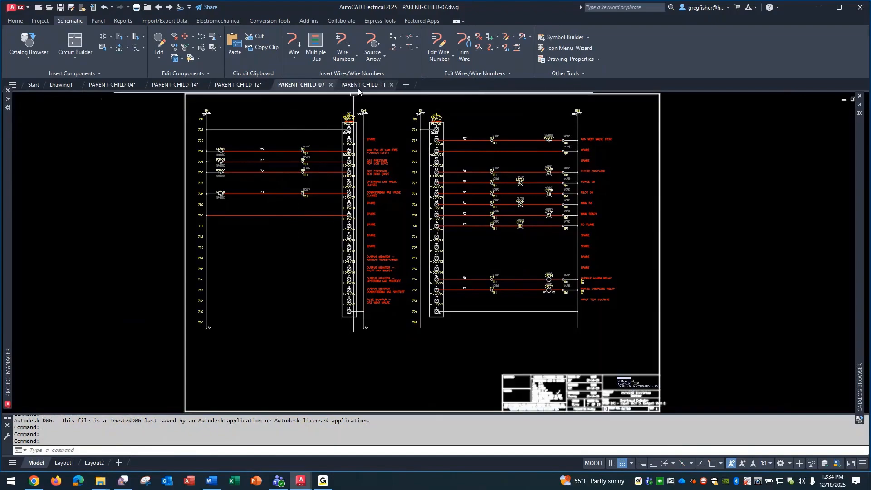
Insert the HPX11_PROX proximity switch symbol on line 710 of PARENT-CHILD-07, in line with the switches above.
{"action": "left_click", "coordinate": [356, 87]}
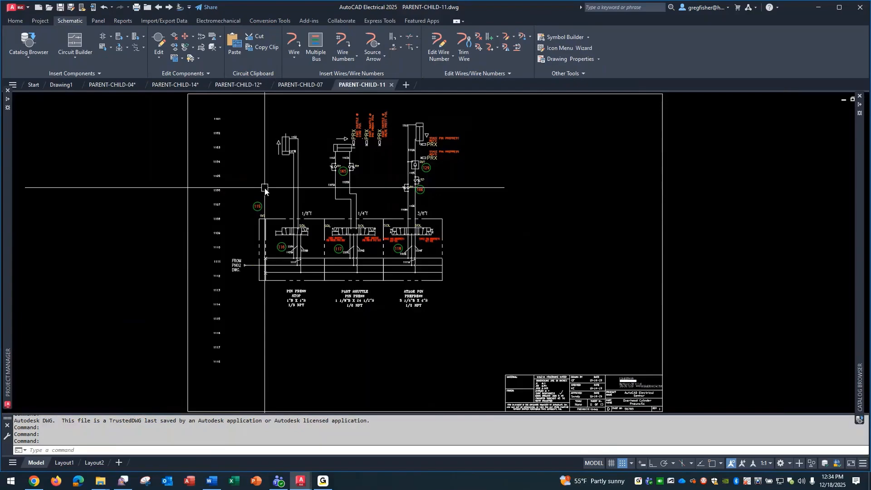
{"action": "left_click", "coordinate": [295, 86]}
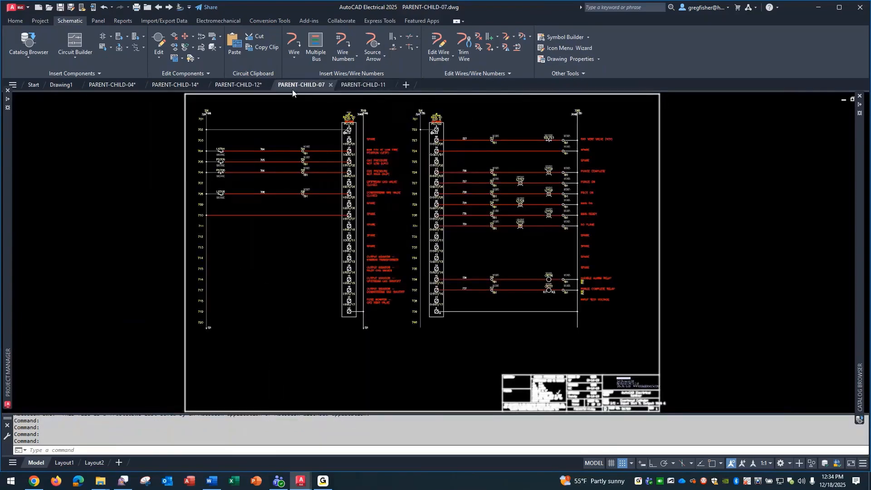
{"action": "scroll", "coordinate": [213, 208], "scroll_direction": "up", "scroll_amount": 4}
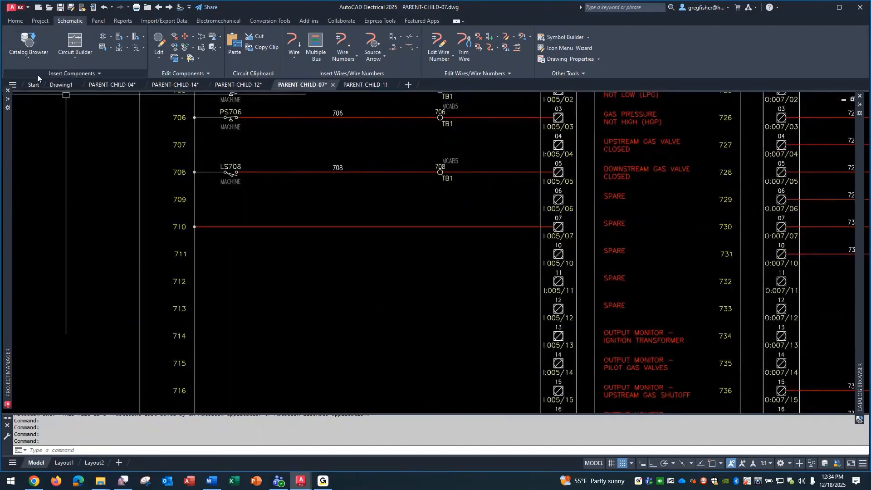
{"action": "left_click", "coordinate": [36, 61]}
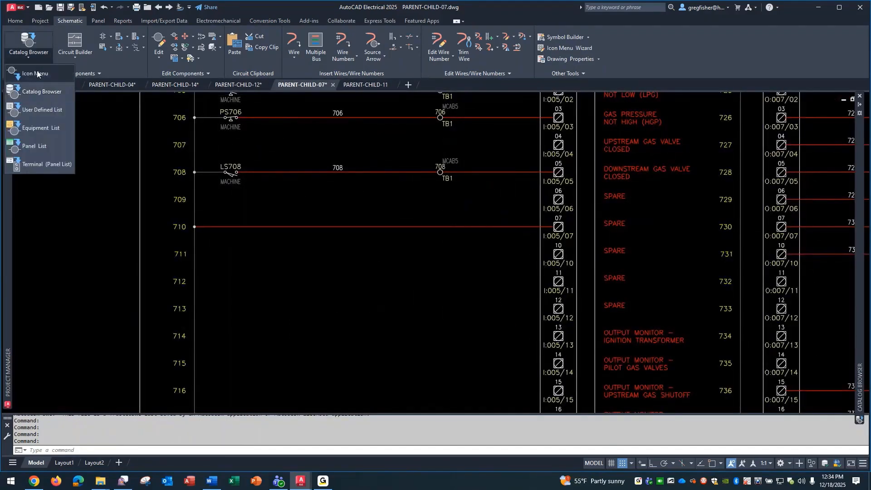
{"action": "left_click", "coordinate": [31, 107]}
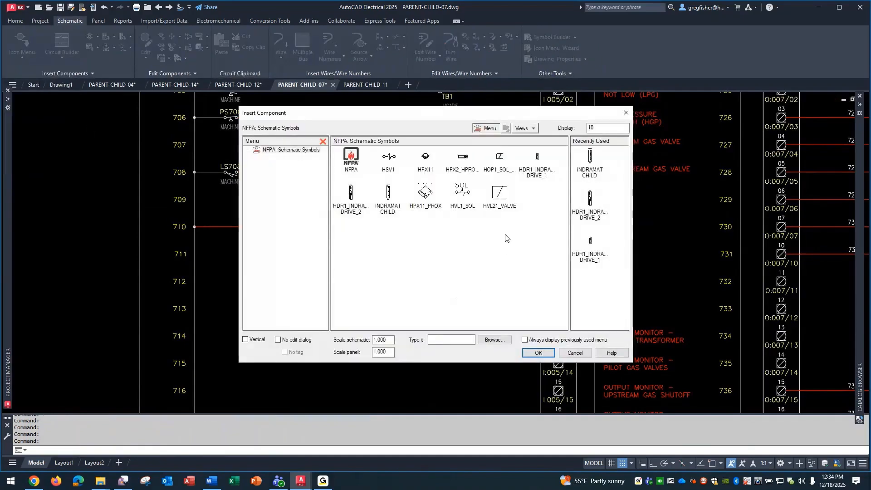
{"action": "left_click", "coordinate": [428, 194]}
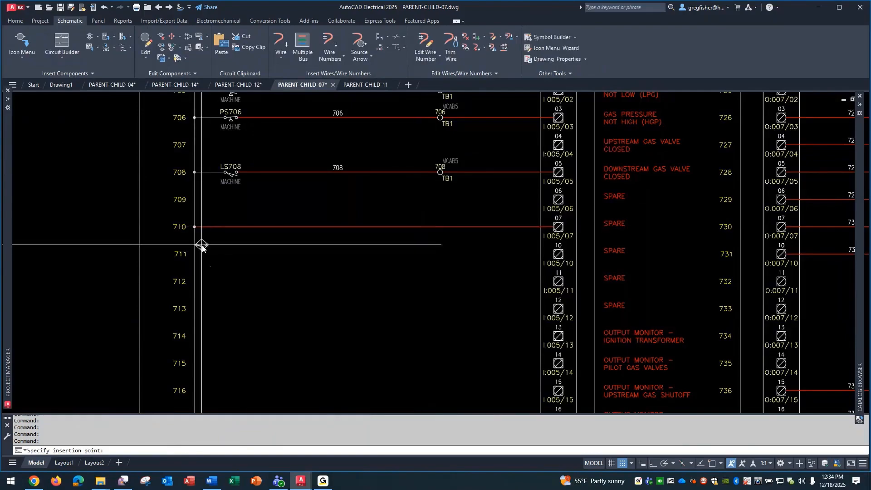
{"action": "left_click", "coordinate": [231, 227]}
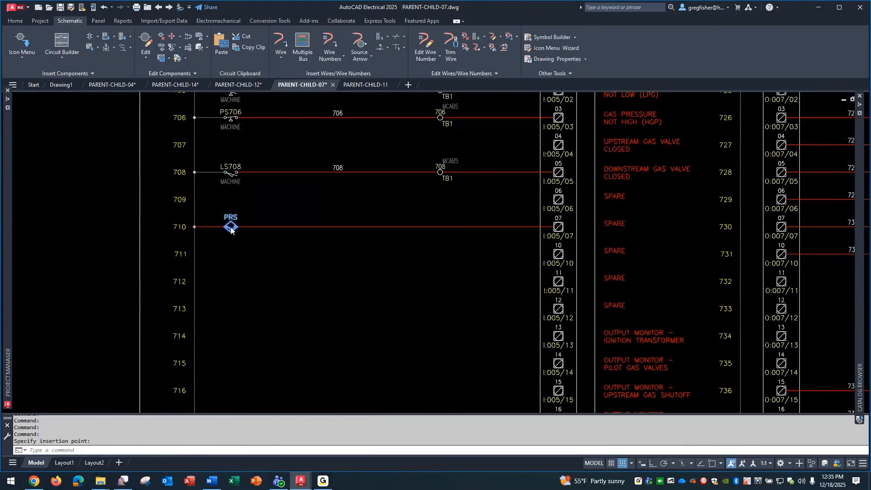
{"action": "key", "text": "alt+Tab"}
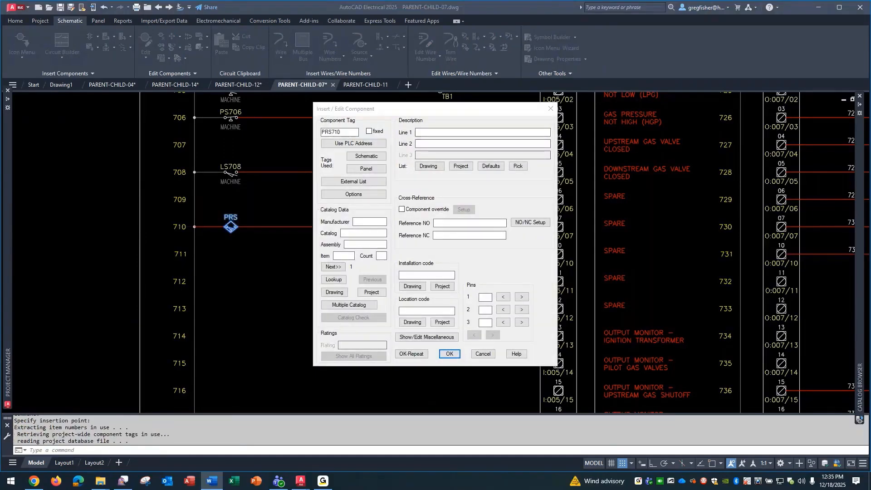
Describe the line 710 proximity switch as PIN PRESS on the first description line and STOP POS RETD on the second.
{"action": "left_click", "coordinate": [428, 131]}
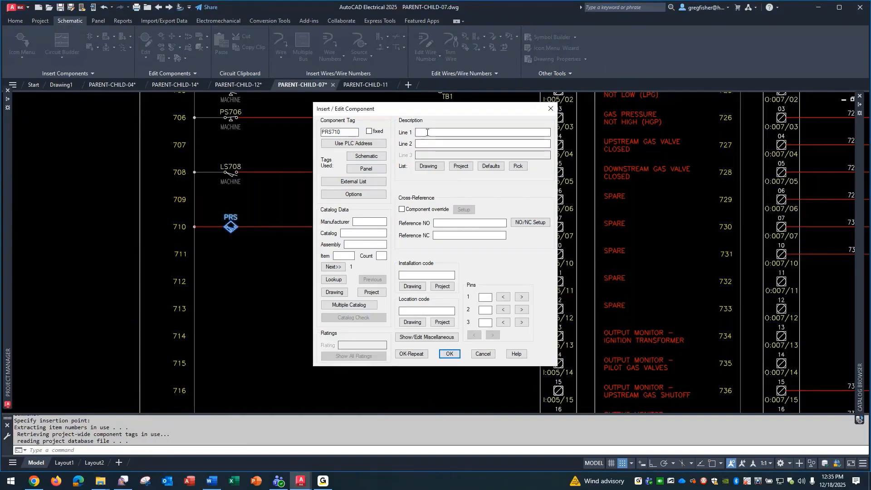
{"action": "type", "text": "PIN PRESS"}
{"action": "key", "text": "Tab"}
{"action": "type", "text": "STOP POS RETD"}
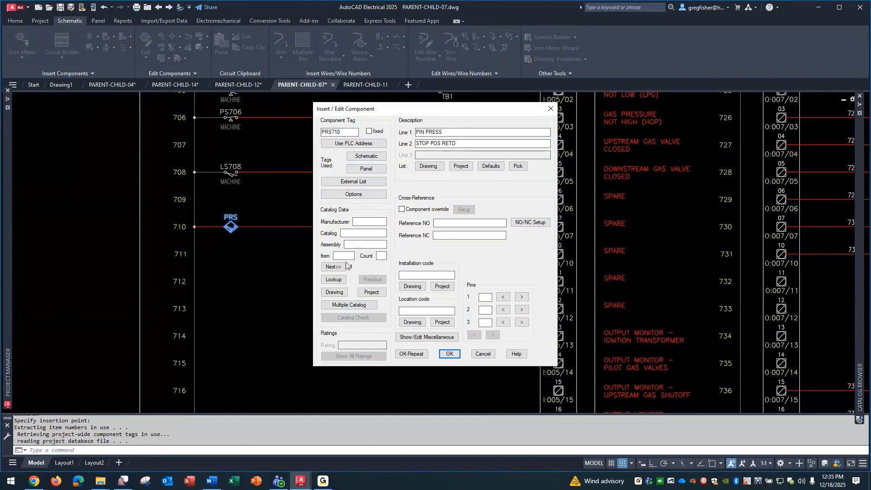
Assign the Eaton catalog part E57-12LS02-D and location code JBOX1 to the line 710 proximity switch.
{"action": "left_click", "coordinate": [343, 280]}
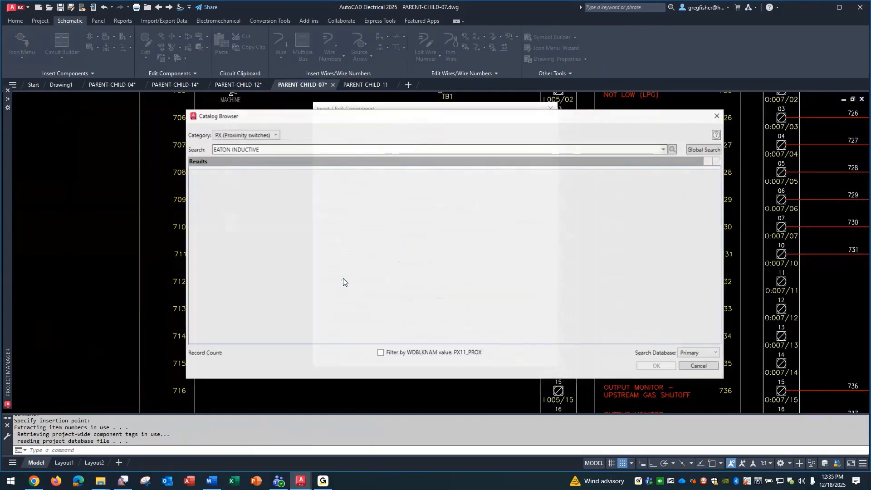
{"action": "left_click", "coordinate": [375, 182]}
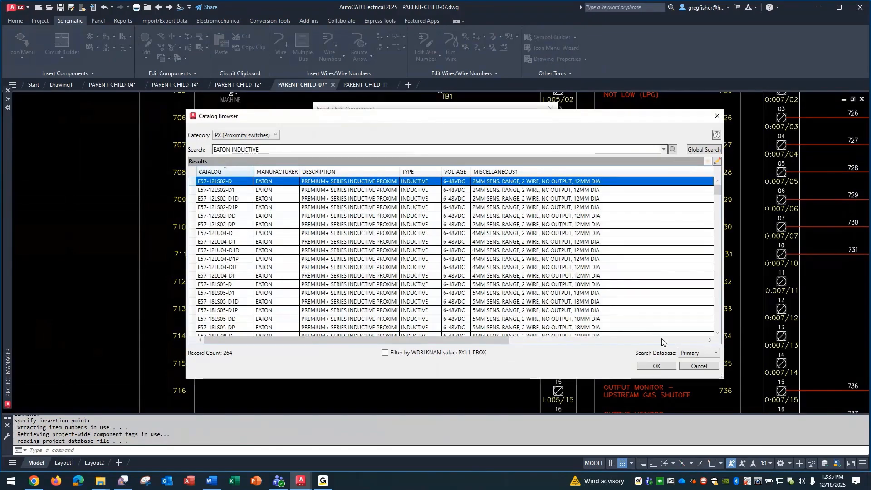
{"action": "left_click", "coordinate": [657, 368]}
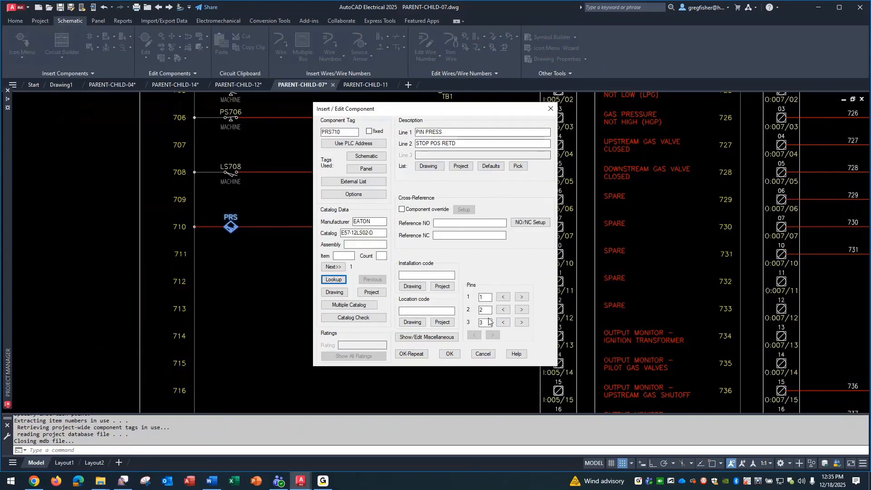
{"action": "left_click", "coordinate": [449, 322]}
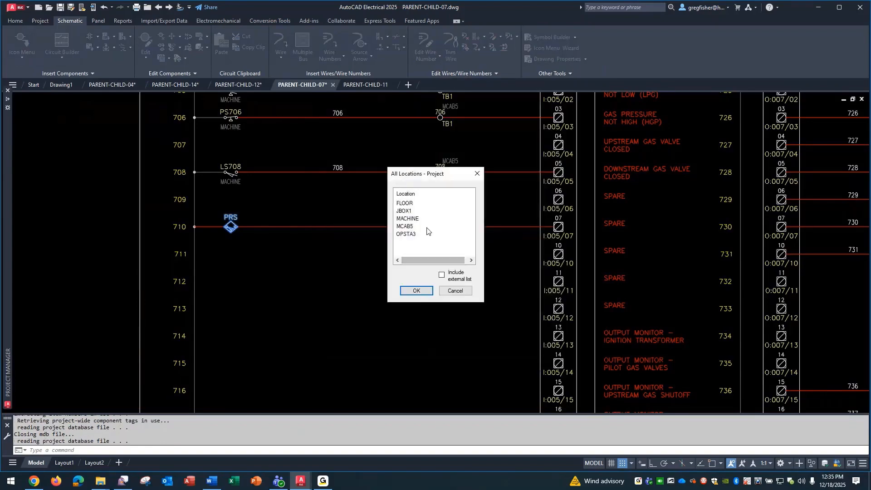
{"action": "left_click", "coordinate": [419, 211]}
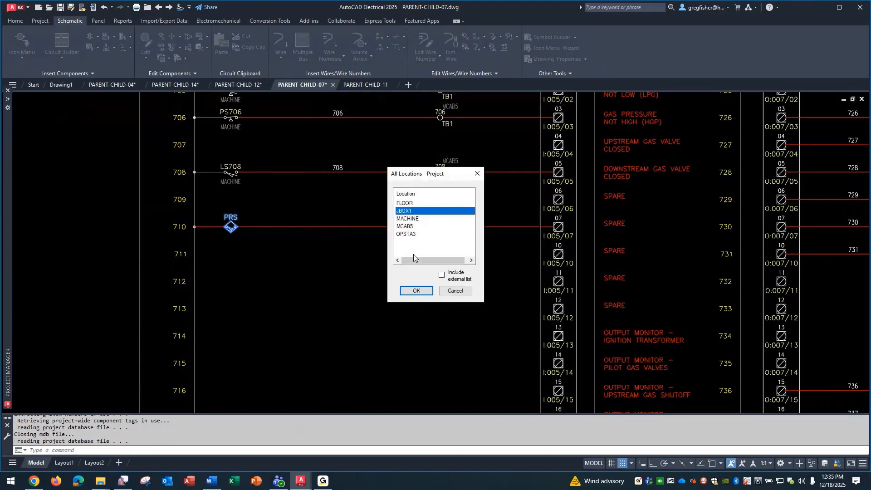
{"action": "left_click", "coordinate": [415, 291]}
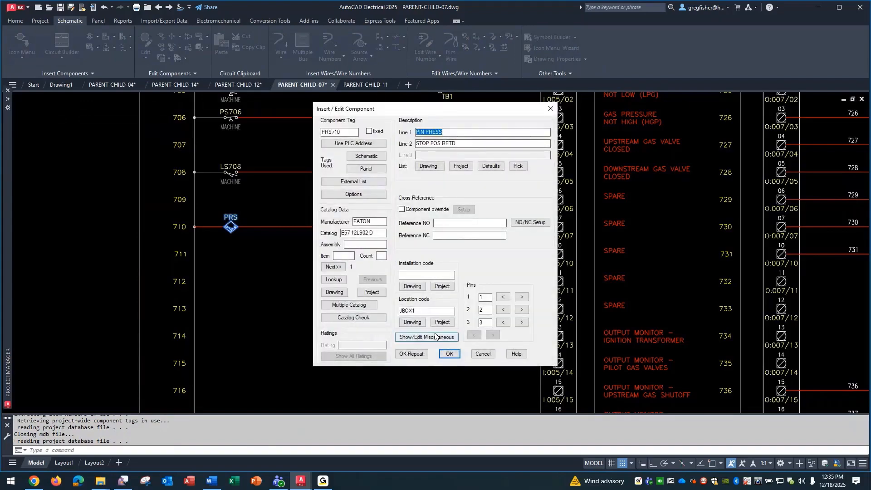
{"action": "left_click", "coordinate": [450, 354]}
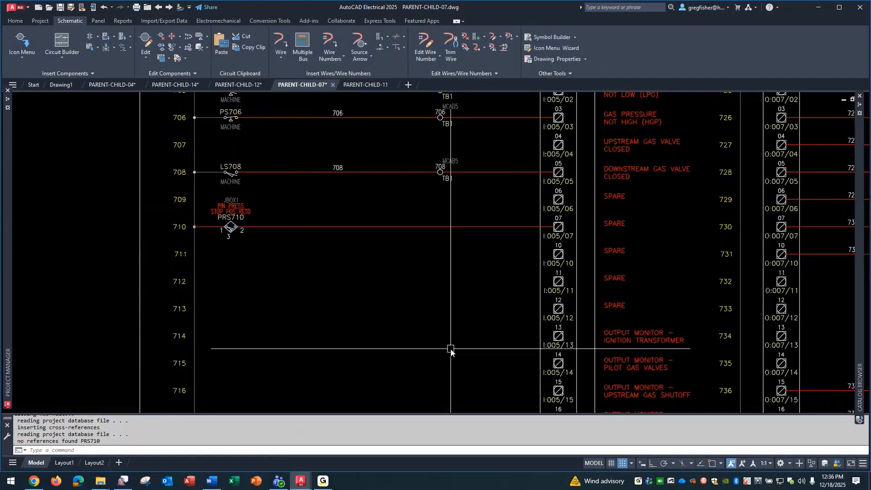
Insert the HVL1_SOL solenoid symbol on line 724, directly below the line 723 solenoid.
{"action": "mouse_move", "coordinate": [708, 175]}
{"action": "middle_mouse_down"}
{"action": "mouse_move", "coordinate": [674, 201]}
{"action": "mouse_move", "coordinate": [470, 303]}
{"action": "mouse_move", "coordinate": [413, 317]}
{"action": "mouse_move", "coordinate": [266, 320]}
{"action": "mouse_move", "coordinate": [64, 299]}
{"action": "middle_mouse_up"}
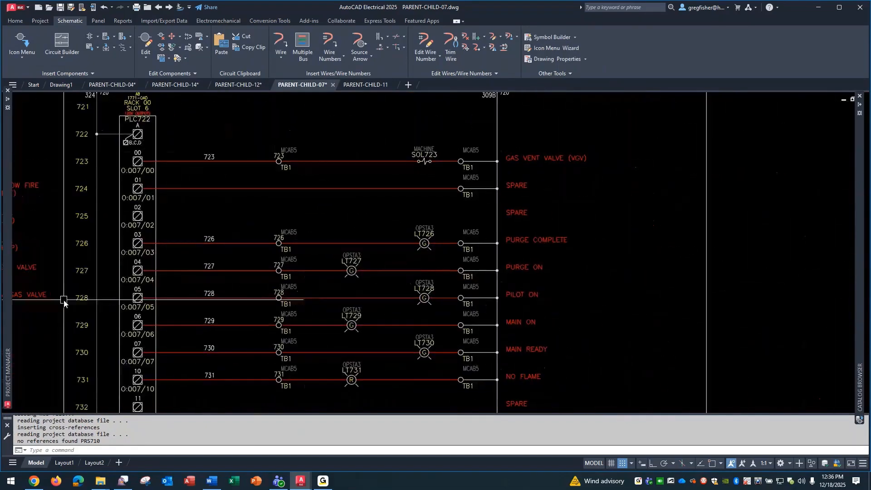
{"action": "left_click", "coordinate": [19, 40]}
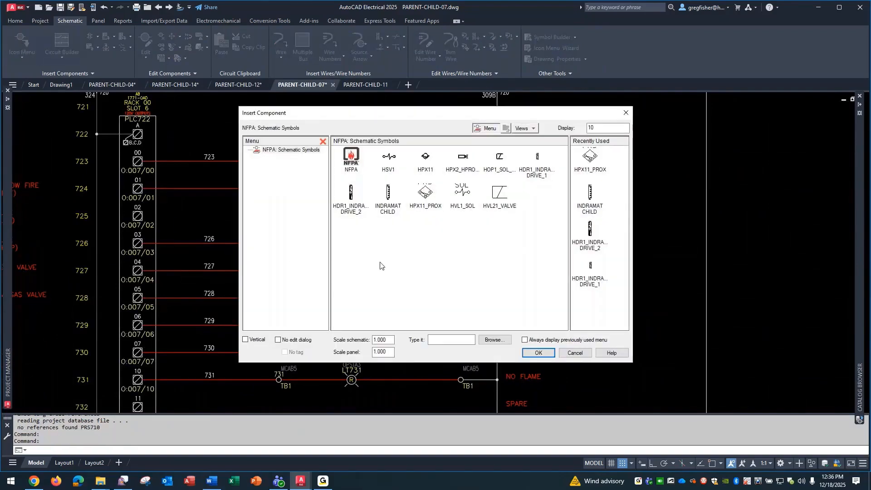
{"action": "double_click", "coordinate": [464, 193]}
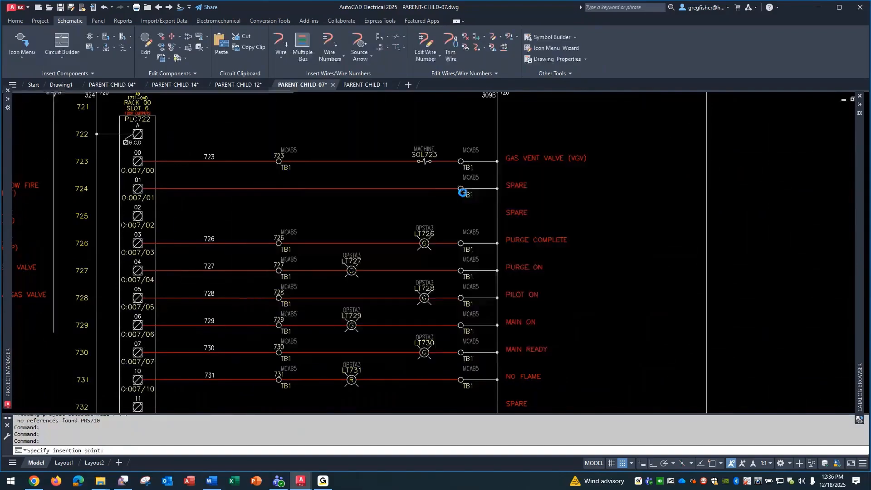
{"action": "left_click", "coordinate": [425, 192]}
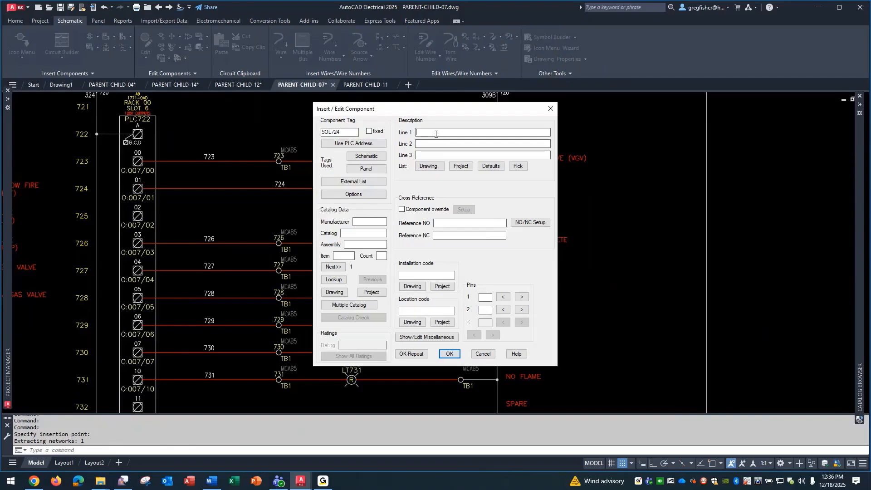
Describe the line 724 solenoid as PIN PRESS on the first description line and RETD on the second.
{"action": "type", "text": "PIN PRESS"}
{"action": "key", "text": "Tab"}
{"action": "type", "text": "RETD"}
Assign the Norgren catalog part SXE9673-A60-0012J5 and location code JBOX1 to the line 724 solenoid.
{"action": "left_click", "coordinate": [332, 280]}
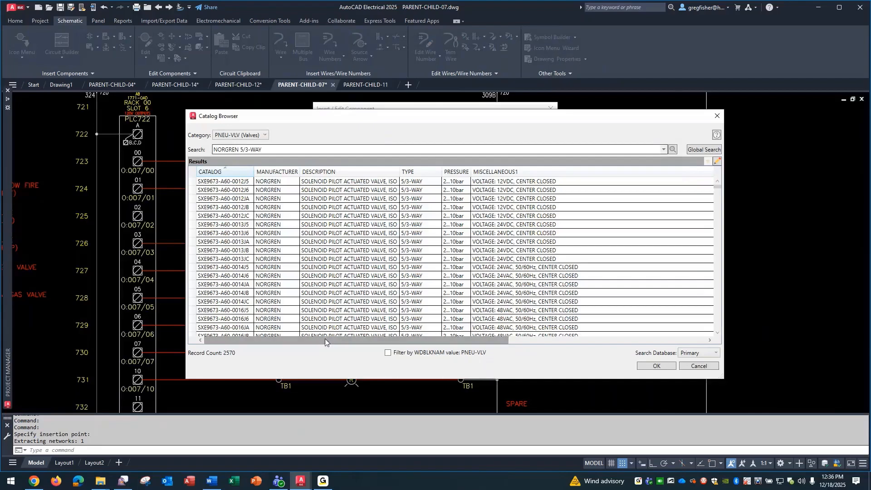
{"action": "left_click", "coordinate": [382, 182]}
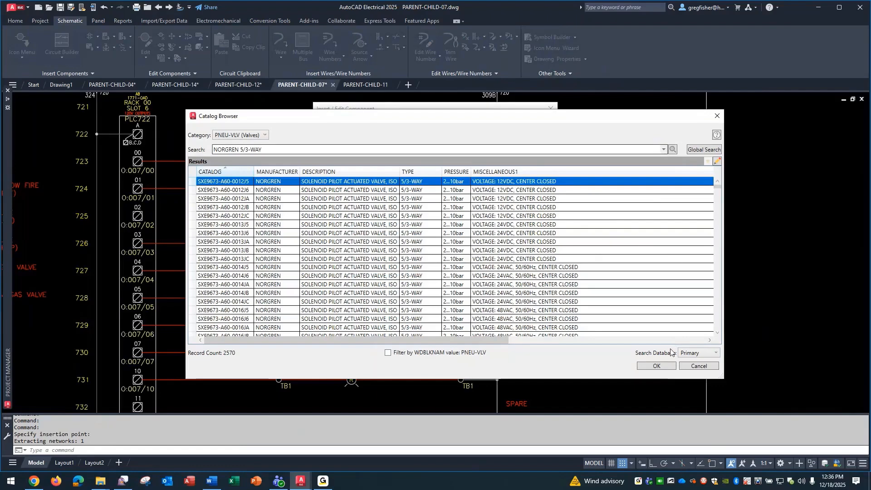
{"action": "left_click", "coordinate": [656, 366]}
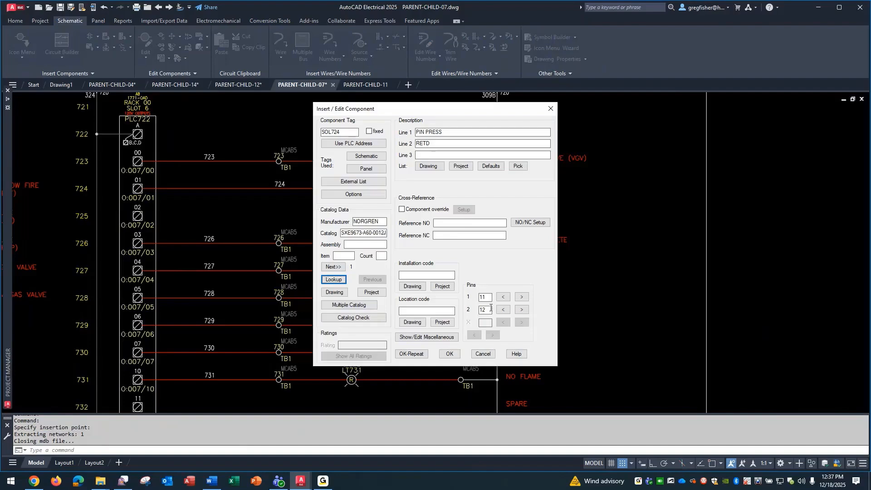
{"action": "left_click", "coordinate": [443, 324]}
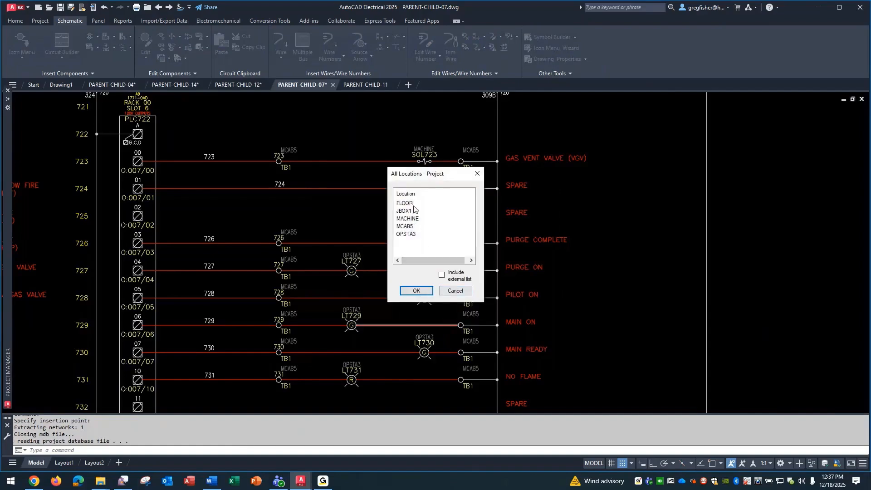
{"action": "left_click", "coordinate": [414, 211]}
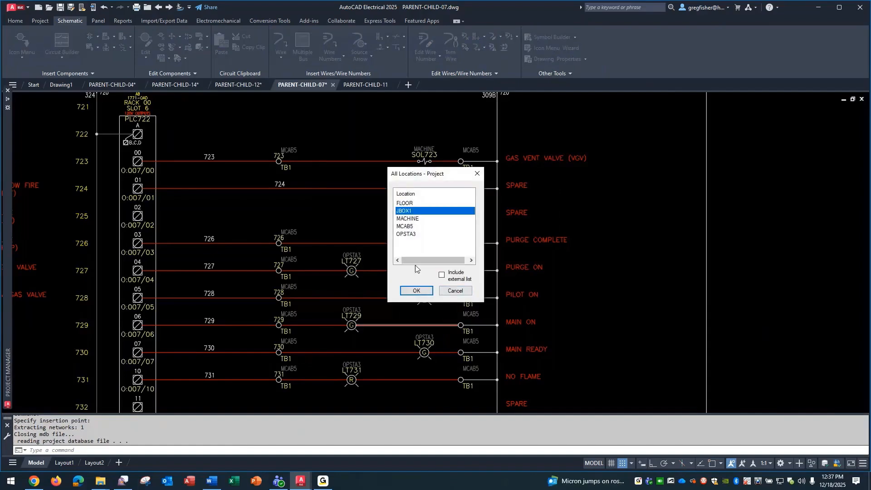
{"action": "left_click", "coordinate": [414, 291]}
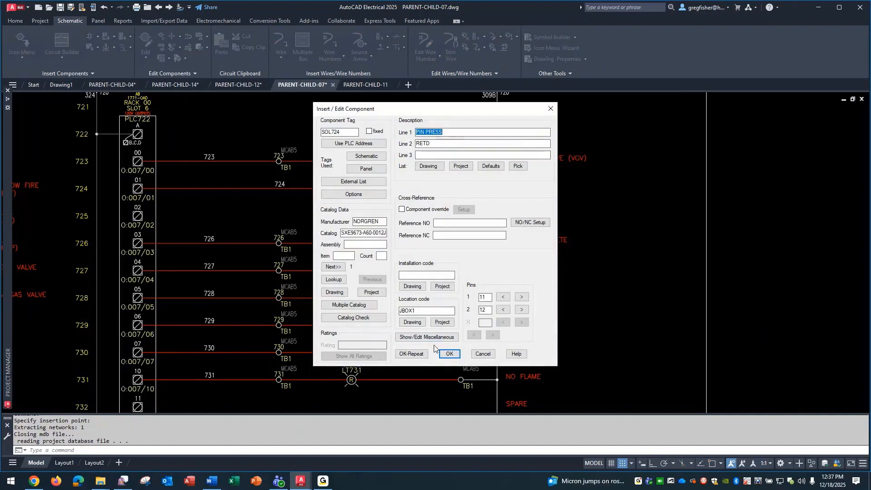
{"action": "left_click", "coordinate": [449, 354]}
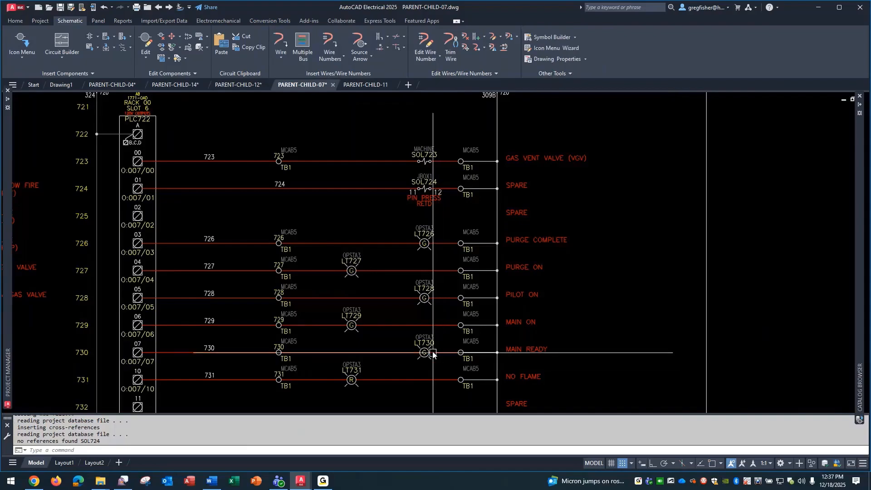
Insert the HPX2 child proximity switch symbol in PARENT-CHILD-11, beside the upper end of the pin press cylinder at line 1102.
{"action": "left_click", "coordinate": [376, 84]}
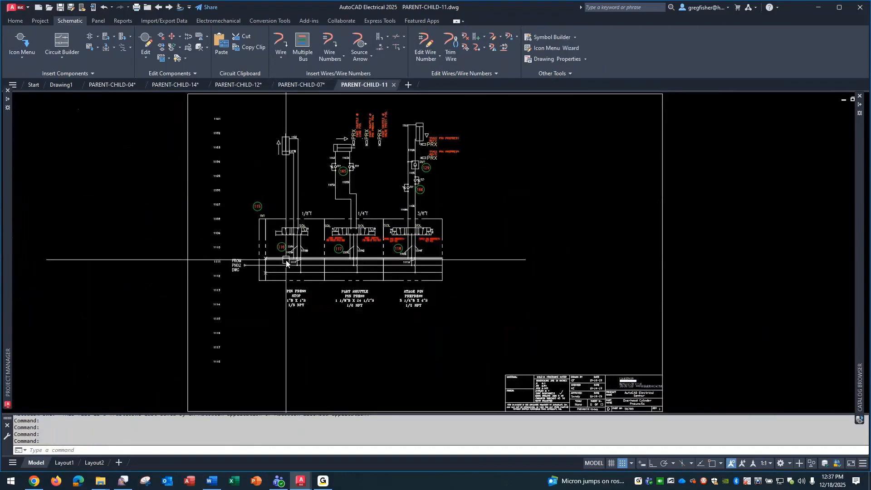
{"action": "scroll", "coordinate": [250, 117], "scroll_direction": "up", "scroll_amount": 4}
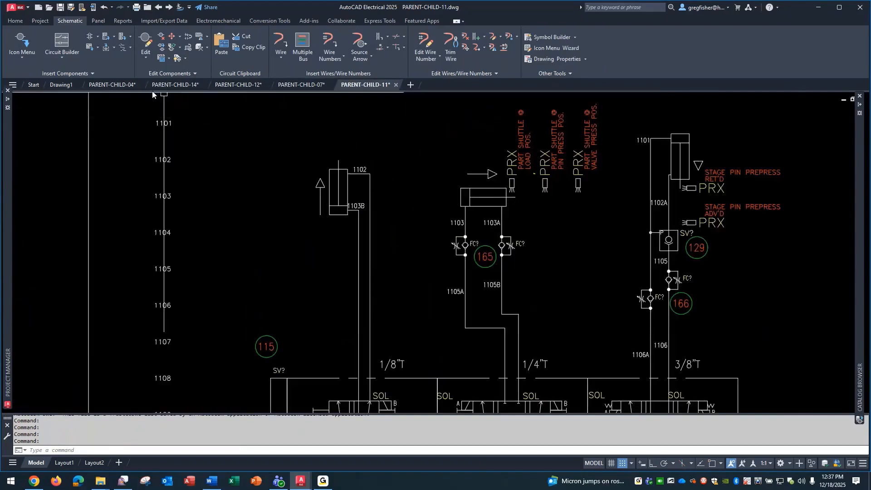
{"action": "left_click", "coordinate": [22, 43]}
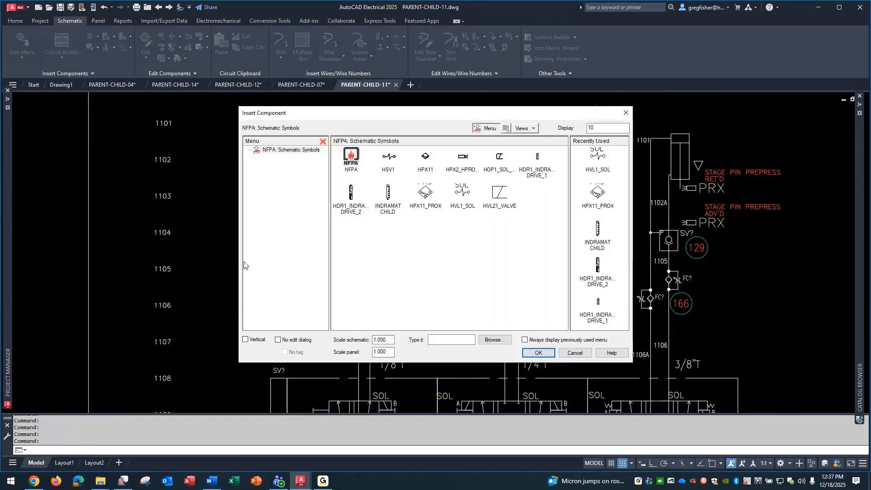
{"action": "left_click", "coordinate": [463, 160]}
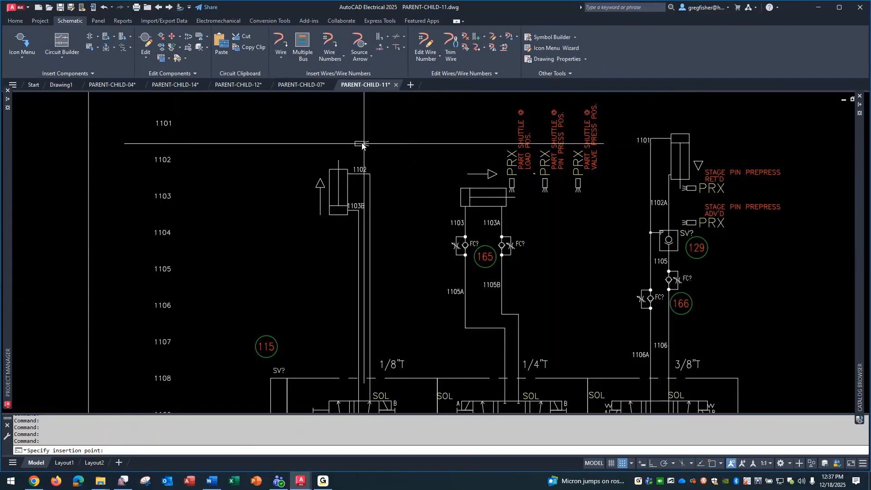
{"action": "left_click", "coordinate": [329, 165]}
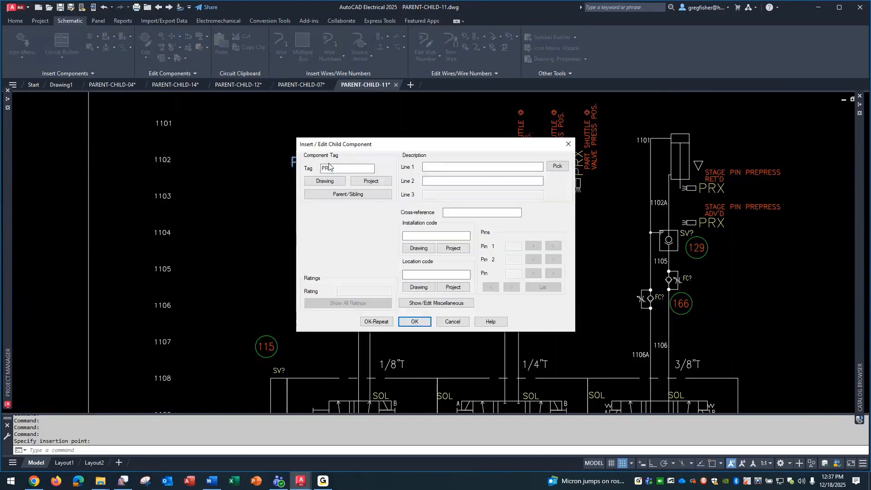
Link the child proximity switch at line 1102 to parent PRS710, PIN PRESS STOP POS RETD, from the project-wide component list.
{"action": "left_click", "coordinate": [358, 194]}
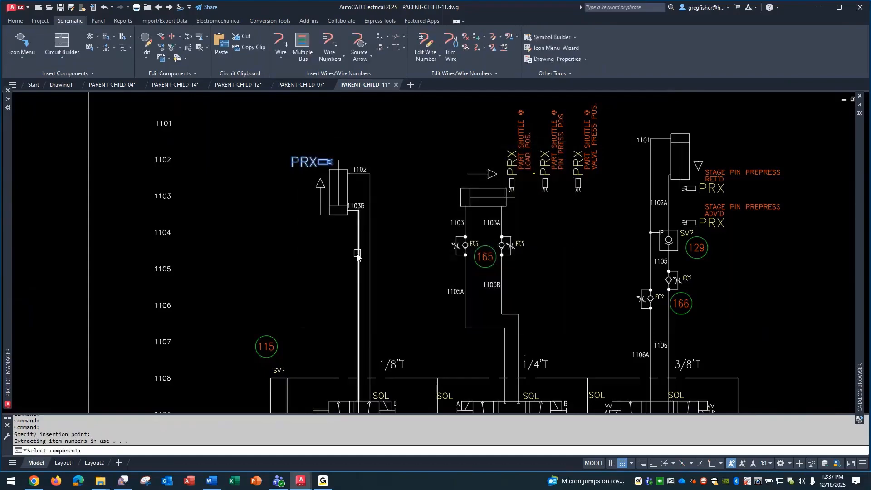
{"action": "right_click", "coordinate": [317, 272]}
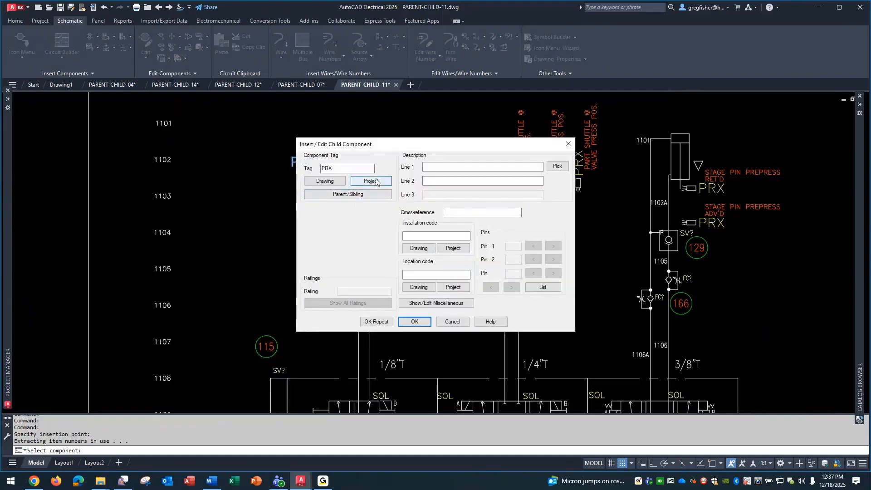
{"action": "left_click", "coordinate": [373, 182]}
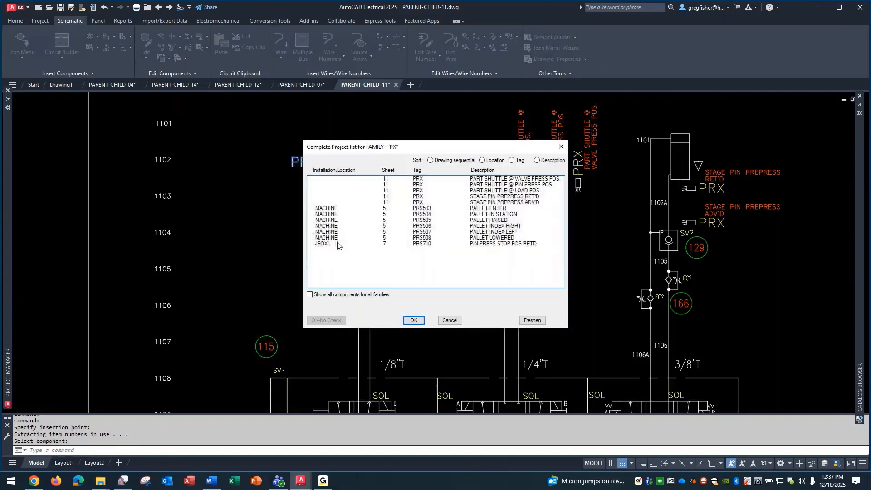
{"action": "left_click", "coordinate": [472, 248]}
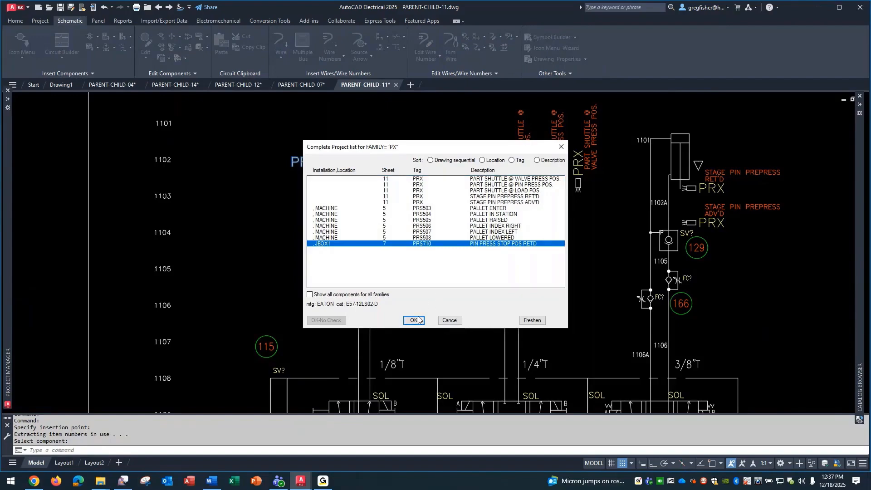
{"action": "left_click_drag", "start_coordinate": [447, 148], "coordinate": [384, 136]}
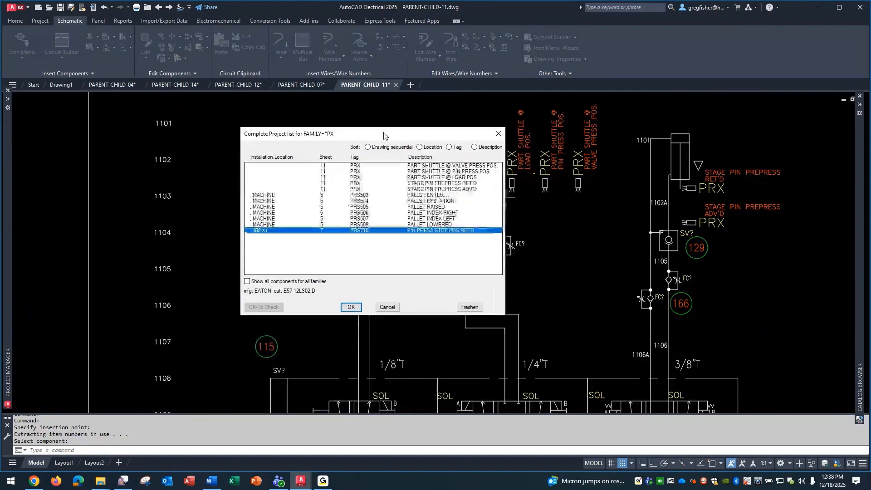
{"action": "left_click", "coordinate": [353, 307]}
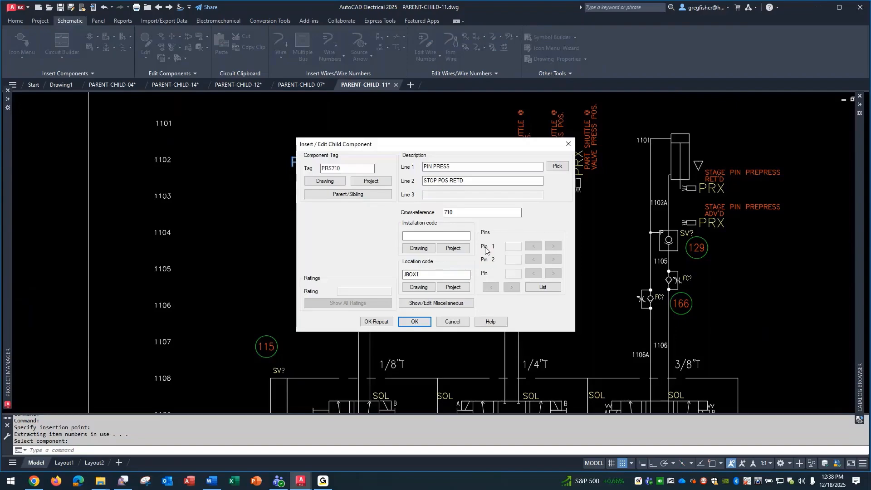
{"action": "left_click", "coordinate": [413, 321]}
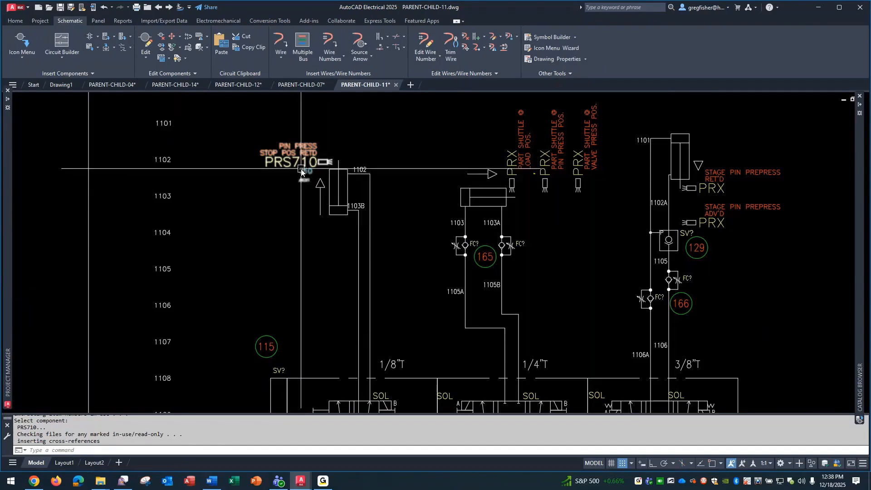
Examine the cross-reference on the line 710 proximity switch in PARENT-CHILD-07.
{"action": "left_click", "coordinate": [303, 85]}
{"action": "mouse_move", "coordinate": [247, 311]}
{"action": "middle_mouse_down"}
{"action": "mouse_move", "coordinate": [460, 246]}
{"action": "mouse_move", "coordinate": [764, 181]}
{"action": "mouse_move", "coordinate": [849, 177]}
{"action": "middle_mouse_up"}
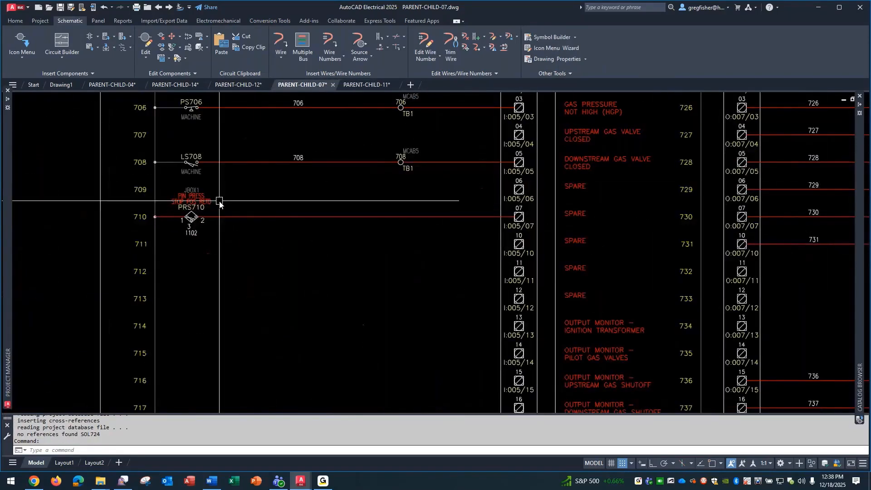
{"action": "scroll", "coordinate": [220, 201], "scroll_direction": "up", "scroll_amount": 2}
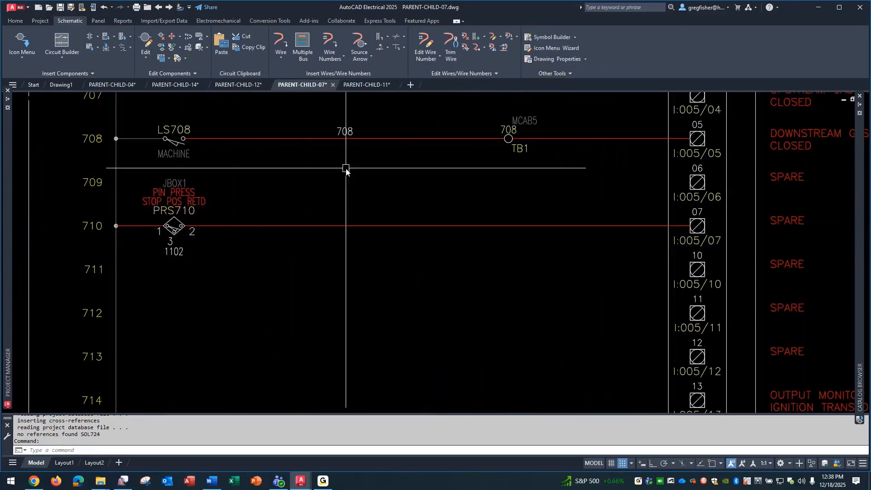
Insert the HVL21_VALVE child solenoid symbol in PARENT-CHILD-11, on the A end of valve 116 at line 1109.
{"action": "left_click", "coordinate": [367, 85]}
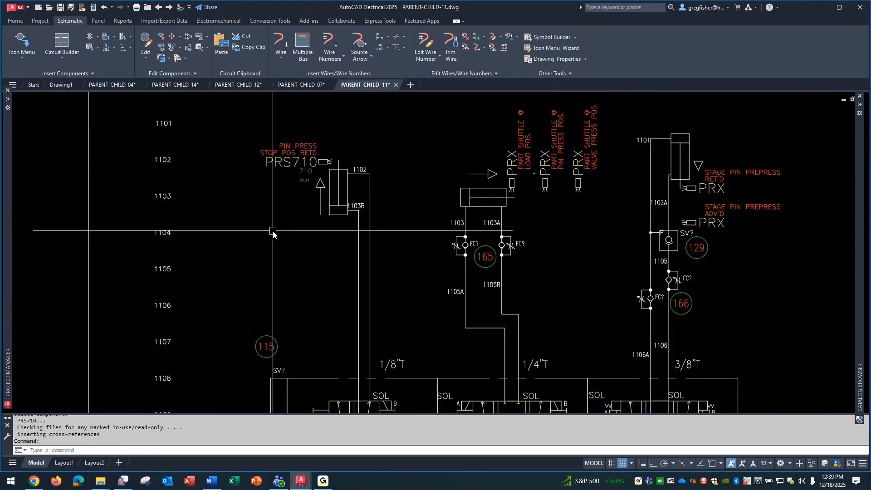
{"action": "middle_click_drag", "start_coordinate": [321, 320], "coordinate": [320, 232]}
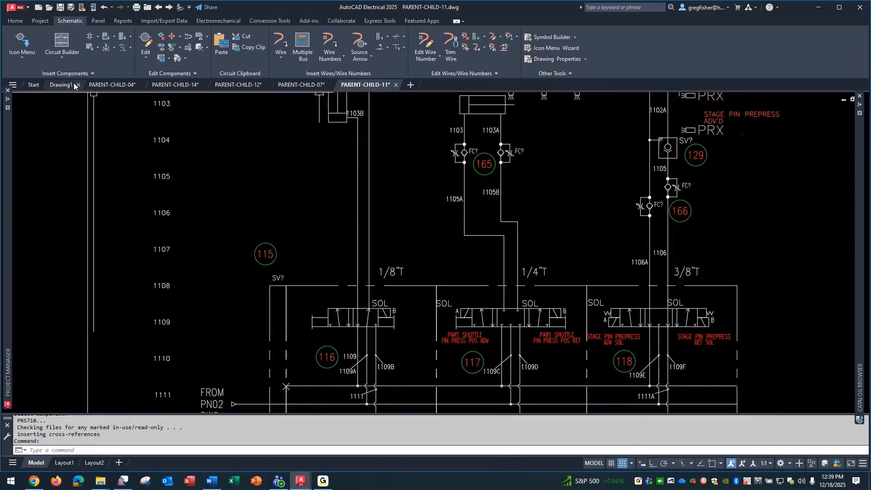
{"action": "left_click", "coordinate": [30, 45]}
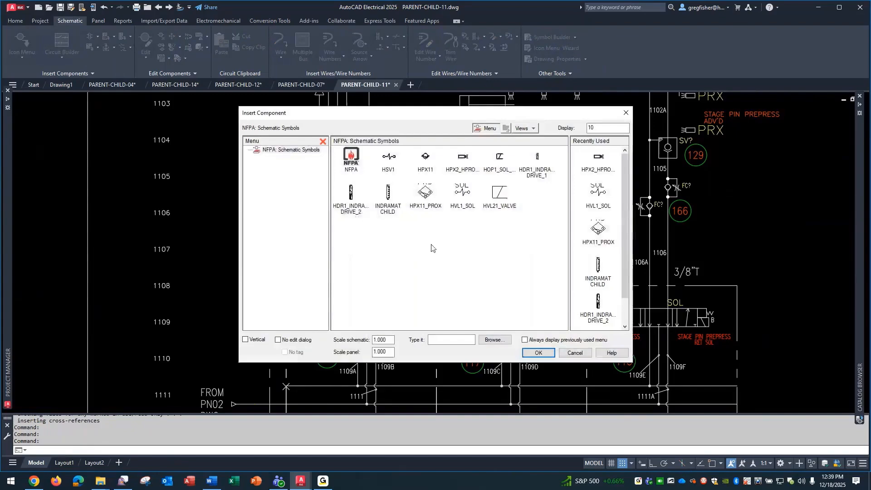
{"action": "left_click", "coordinate": [499, 194]}
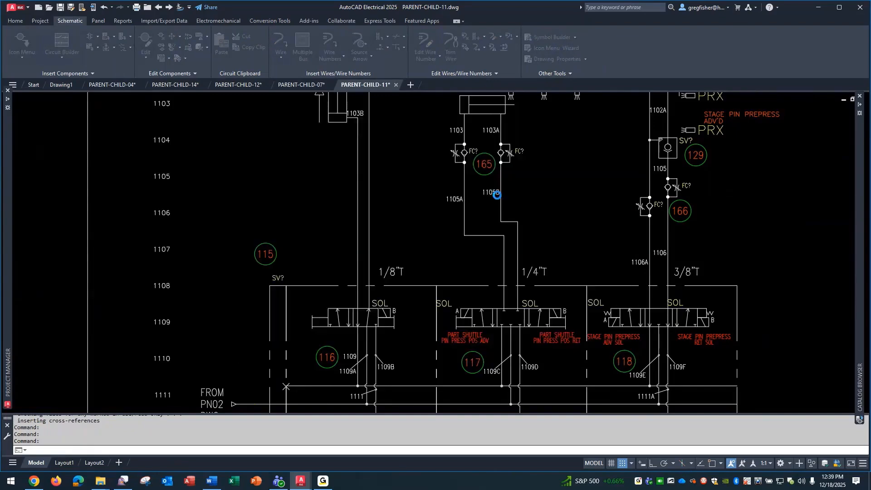
{"action": "left_click", "coordinate": [327, 318]}
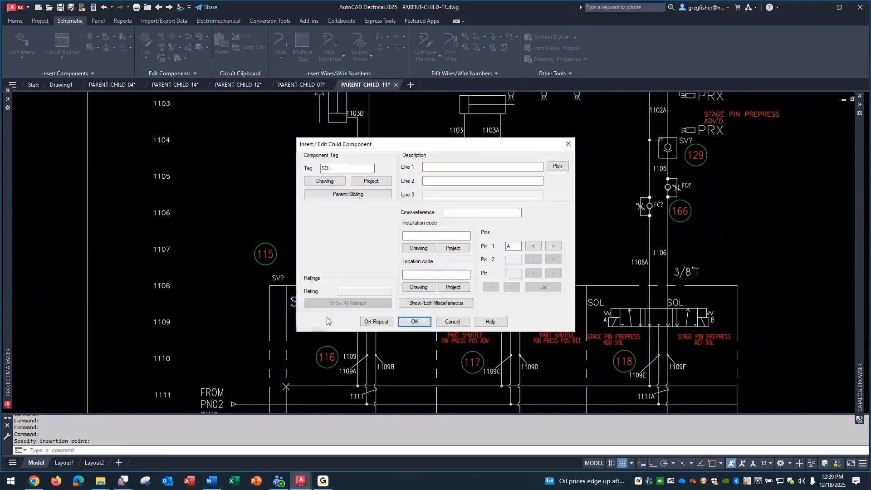
Link the child solenoid on valve 116 to parent SOL724, PIN PRESS RETD, from the project list, keeping pin A.
{"action": "left_click", "coordinate": [369, 180]}
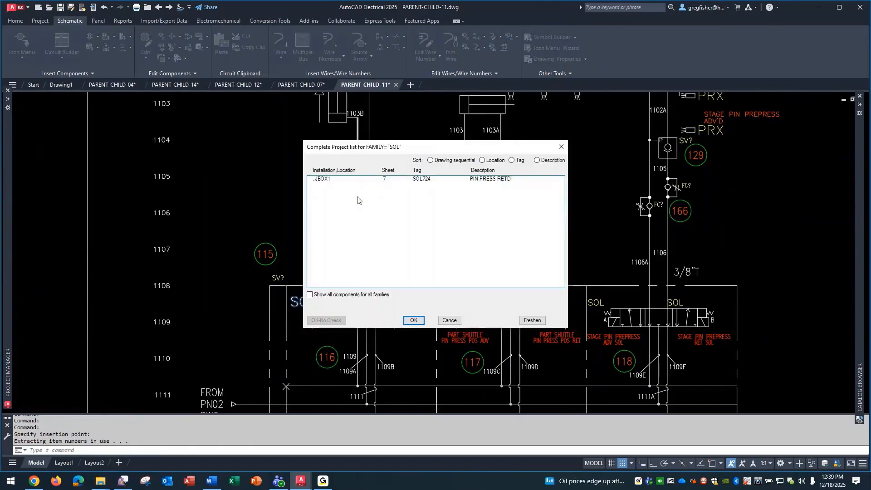
{"action": "left_click", "coordinate": [420, 186]}
{"action": "left_click", "coordinate": [413, 321]}
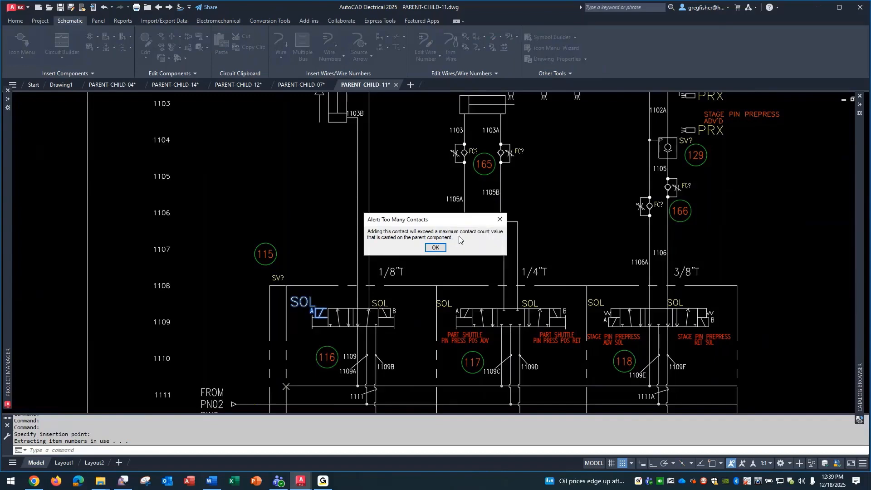
{"action": "left_click", "coordinate": [436, 248]}
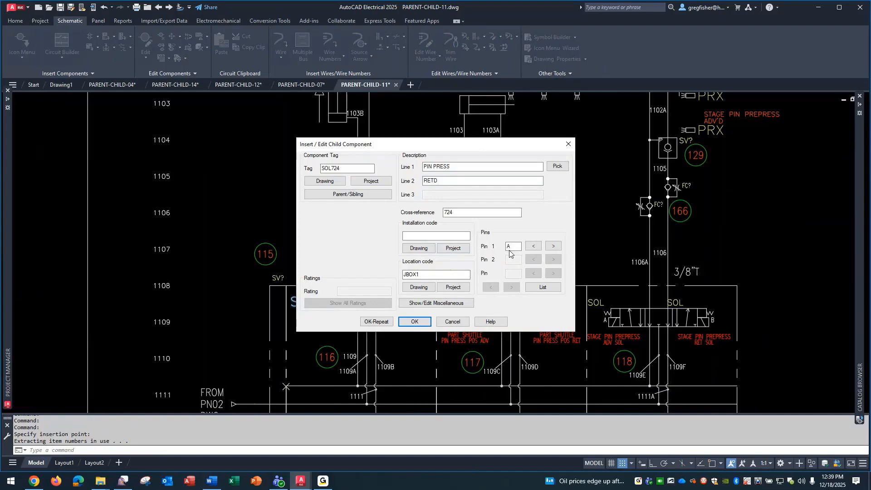
{"action": "left_click", "coordinate": [421, 320]}
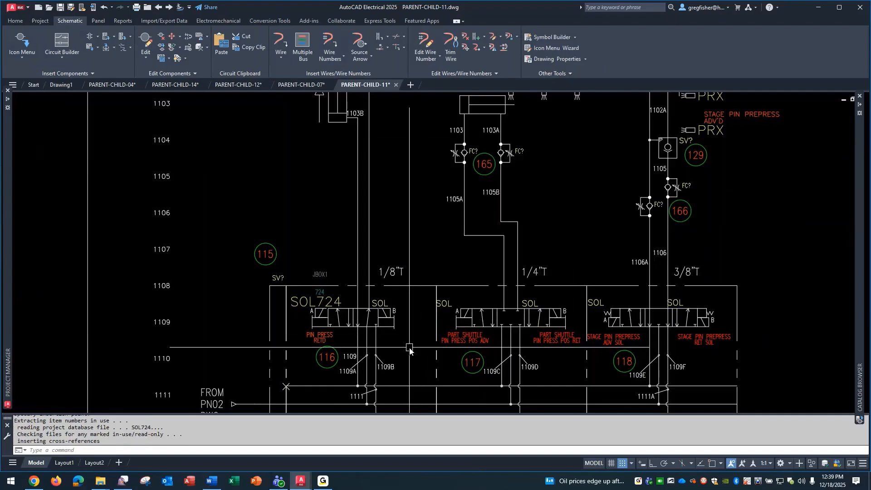
Surf the references of the SOL724 and PRS710 child symbols to check their parent links.
{"action": "right_click", "coordinate": [301, 307]}
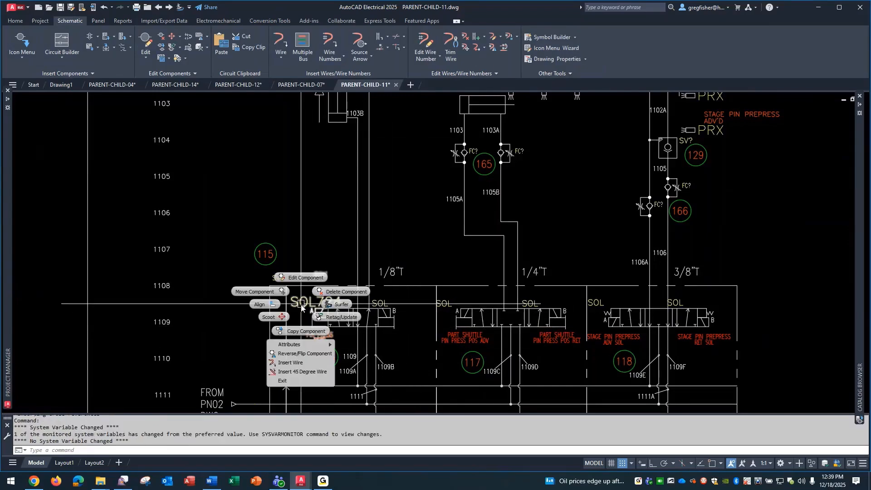
{"action": "left_click", "coordinate": [328, 307]}
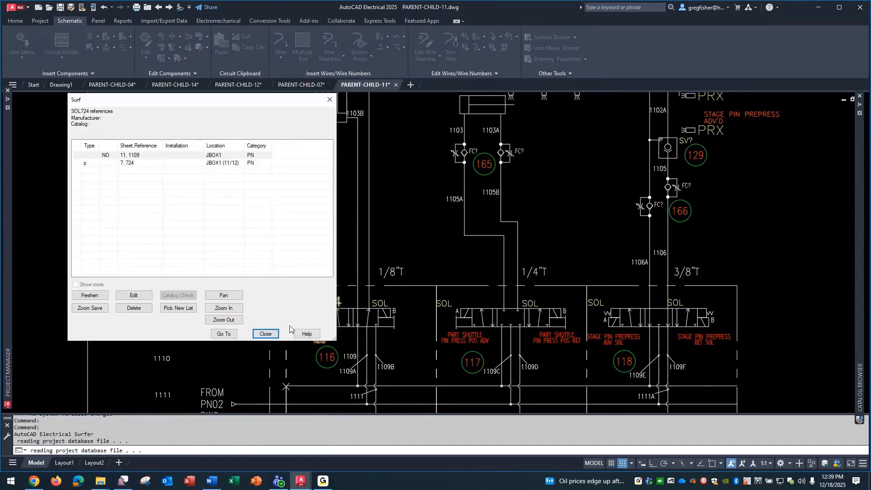
{"action": "left_click", "coordinate": [266, 333]}
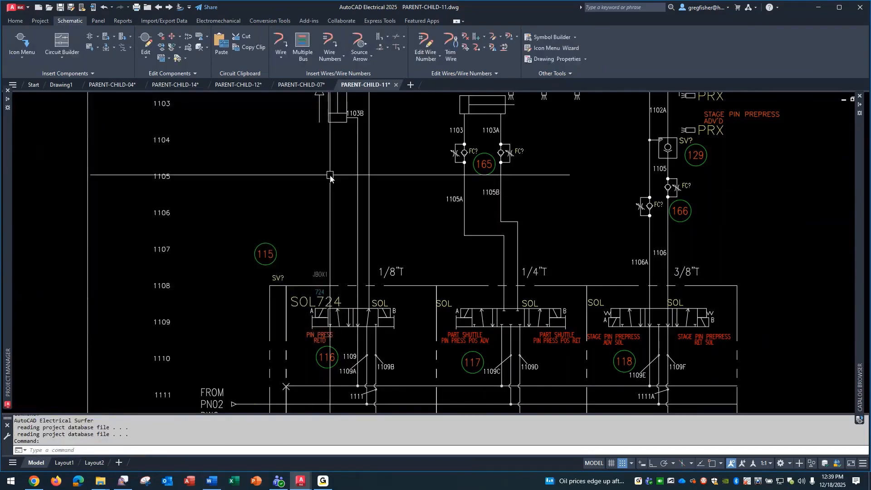
{"action": "middle_click_drag", "start_coordinate": [331, 175], "coordinate": [363, 240]}
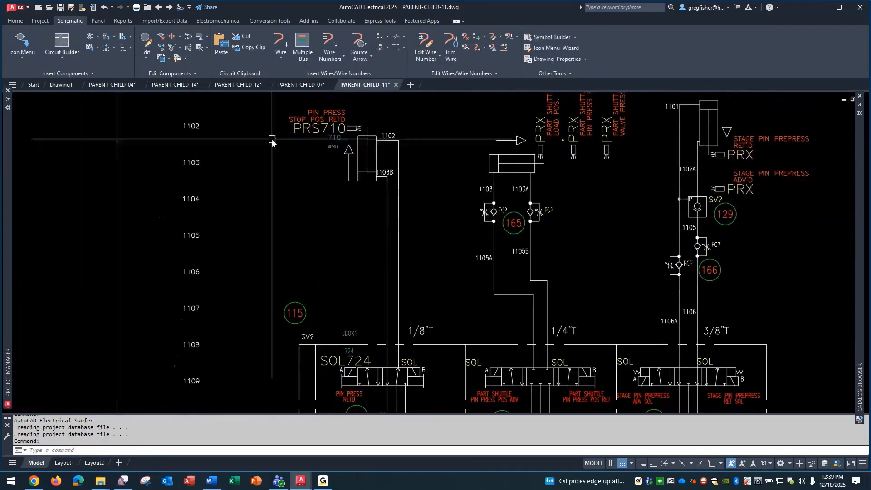
{"action": "right_click", "coordinate": [303, 127]}
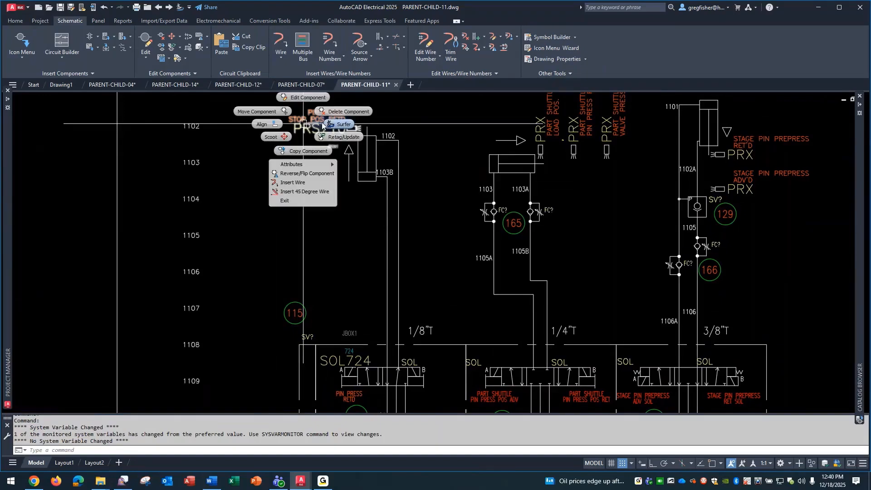
{"action": "left_click", "coordinate": [341, 124]}
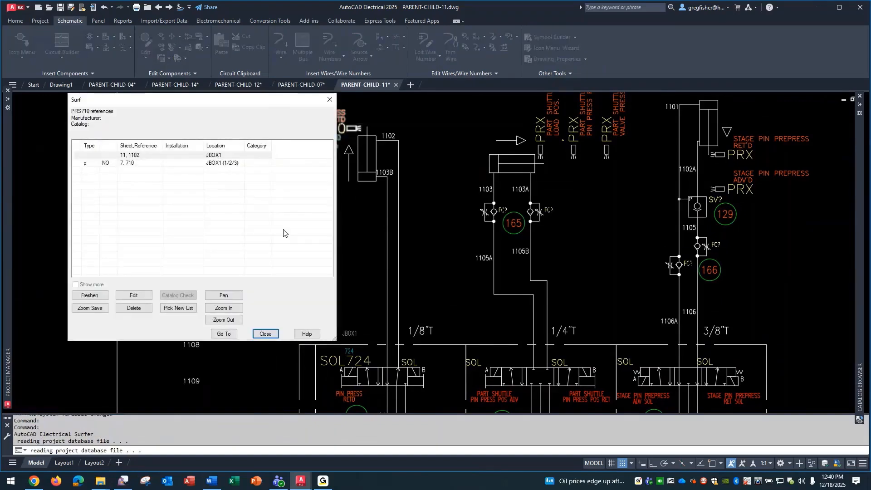
{"action": "left_click", "coordinate": [266, 334]}
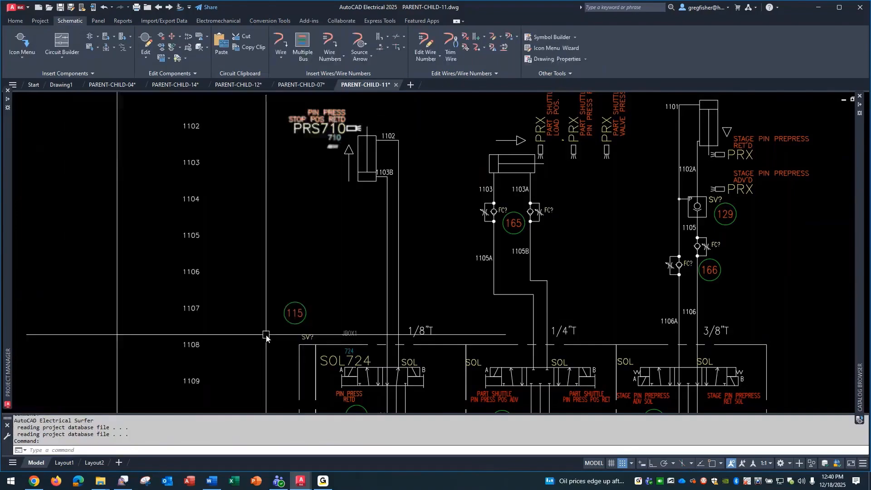
Look up the catalog record of proximity switch PRS710 on line 710 in PARENT-CHILD-07 and switch the catalog results to edit mode.
{"action": "left_click", "coordinate": [301, 86]}
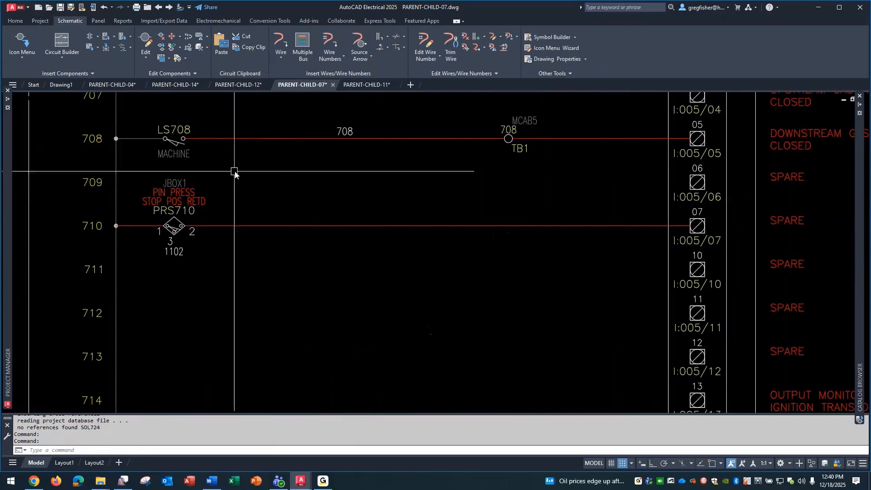
{"action": "right_click", "coordinate": [197, 197]}
{"action": "left_click", "coordinate": [204, 171]}
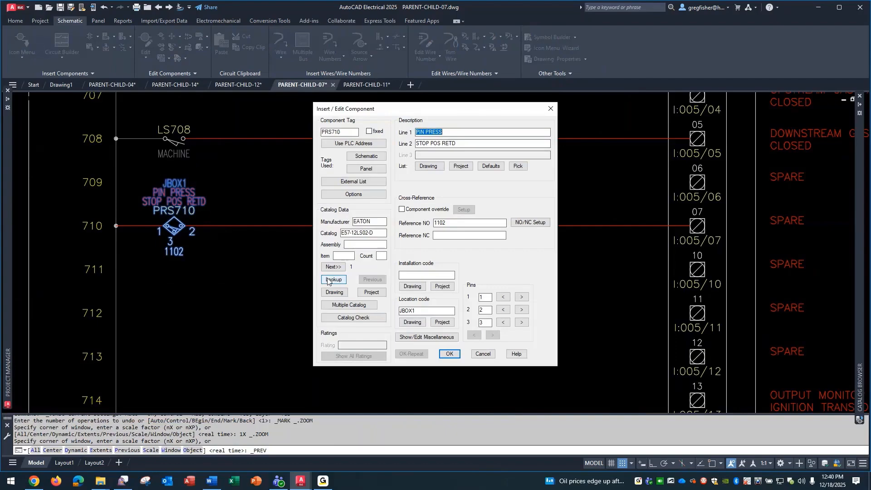
{"action": "left_click", "coordinate": [334, 279]}
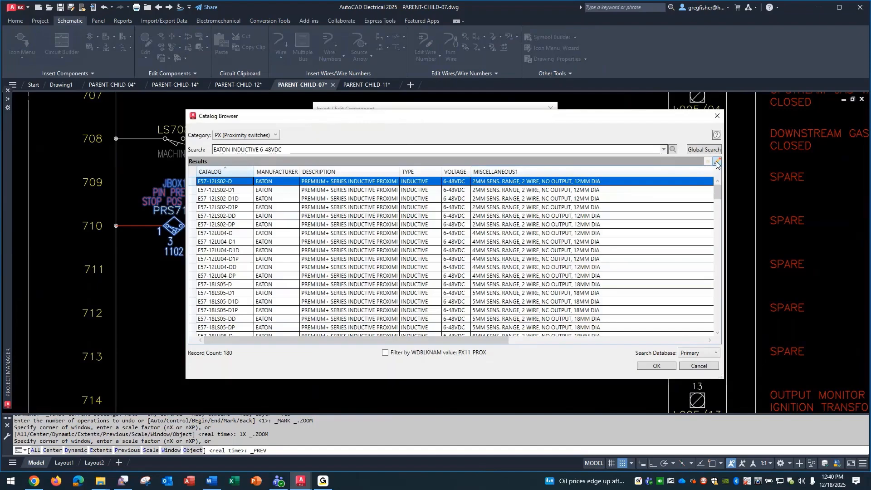
{"action": "left_click", "coordinate": [716, 163]}
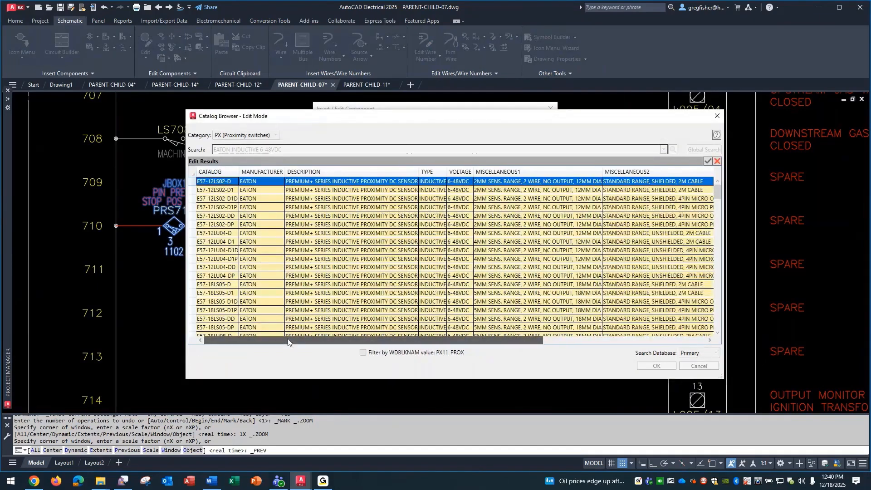
Check the coil pins and pin list of the E57-12LS02-D record, discard catalog edit mode and close the component's edit dialog.
{"action": "left_click_drag", "start_coordinate": [288, 339], "coordinate": [589, 348]}
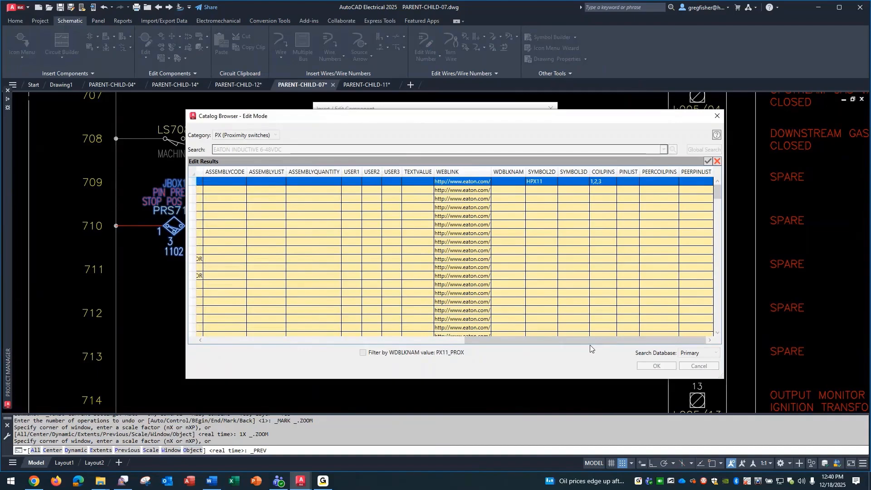
{"action": "left_click", "coordinate": [606, 182]}
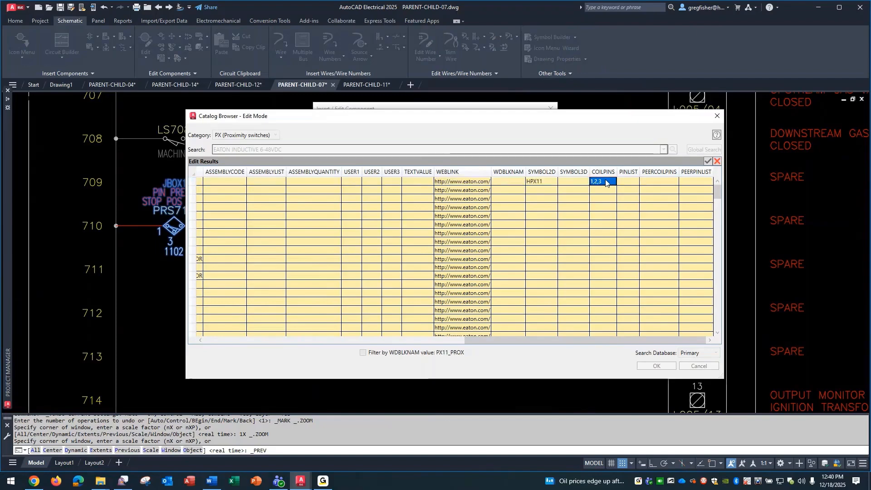
{"action": "left_click", "coordinate": [613, 182]}
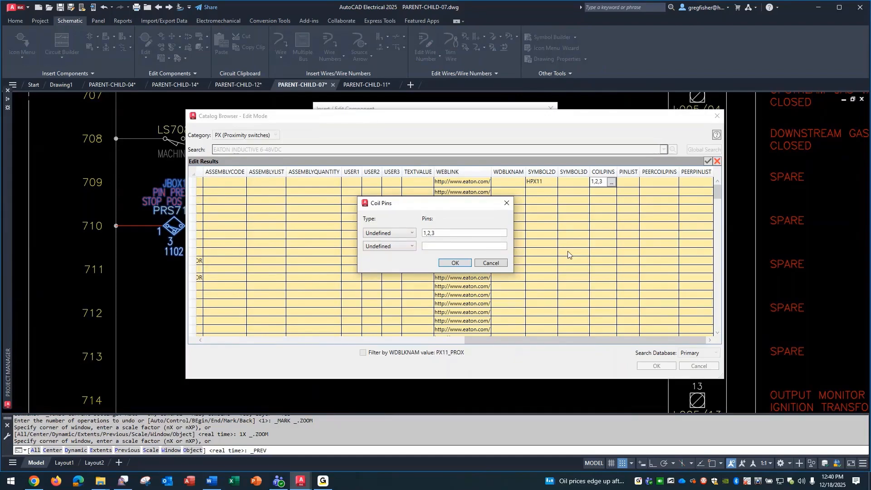
{"action": "left_click", "coordinate": [501, 264]}
{"action": "left_click", "coordinate": [627, 186]}
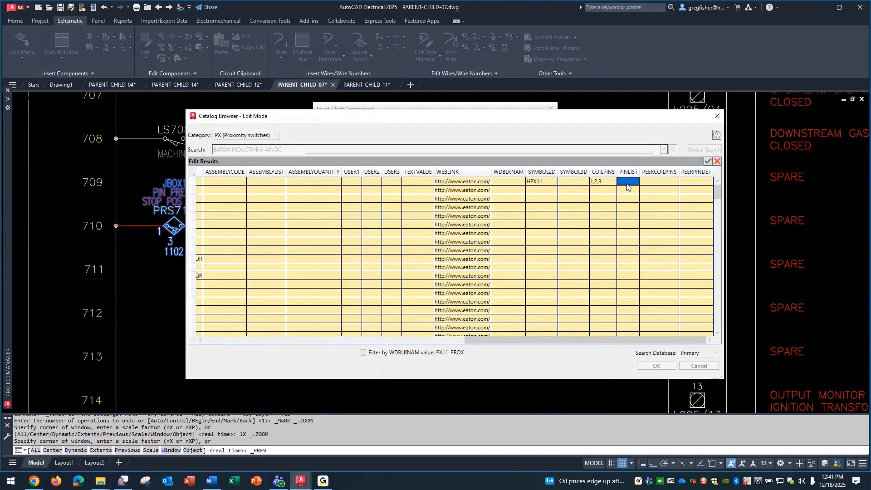
{"action": "left_click", "coordinate": [717, 162]}
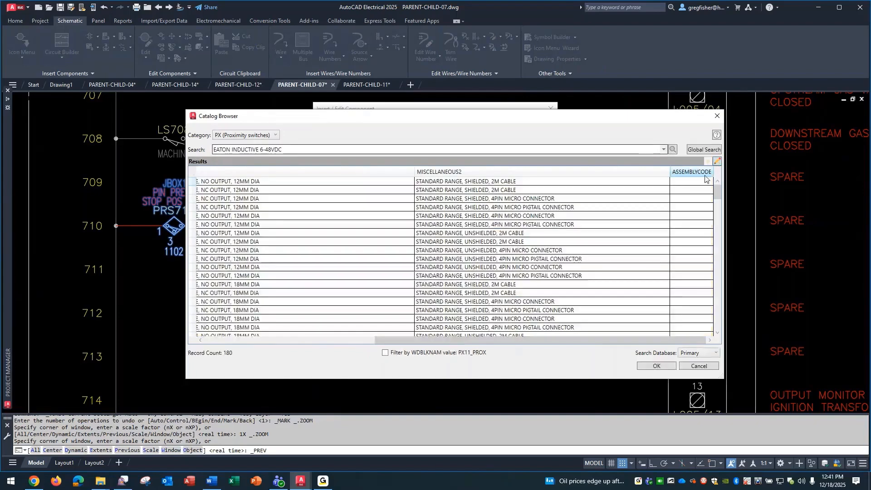
{"action": "left_click", "coordinate": [694, 366]}
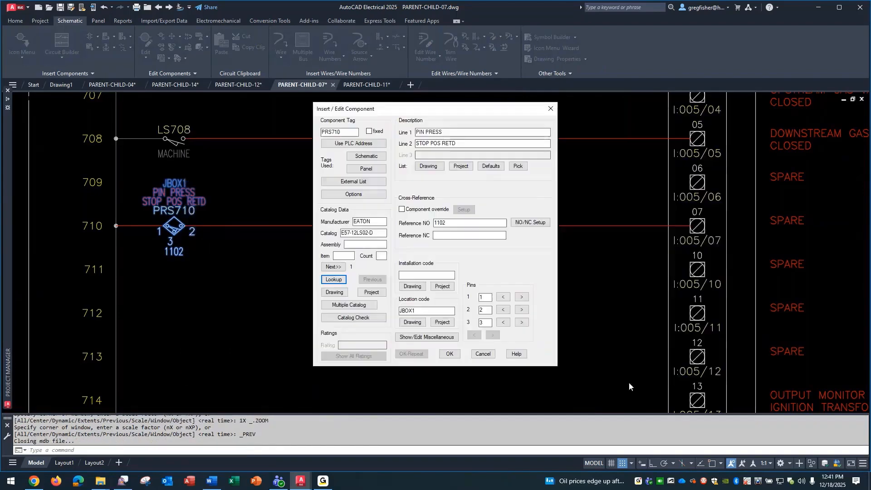
{"action": "left_click", "coordinate": [450, 354]}
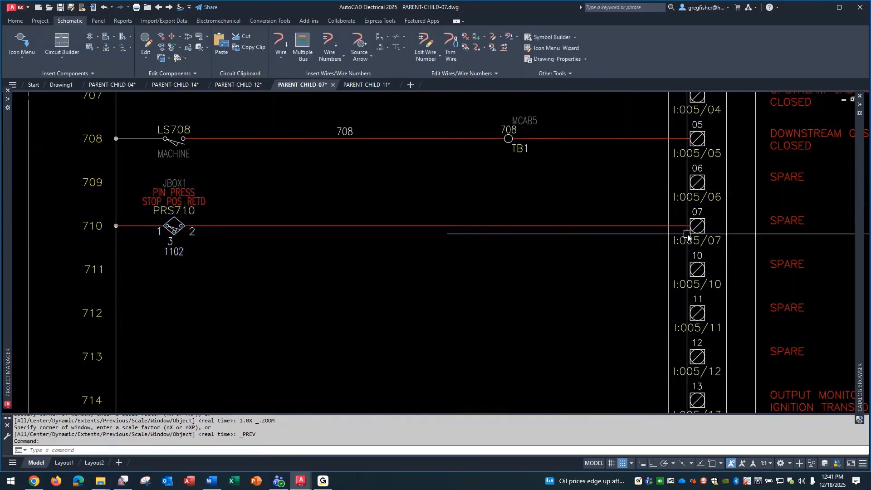
Look up the catalog record of solenoid SOL724 on line 724 and switch the valve catalog results to edit mode.
{"action": "mouse_move", "coordinate": [676, 242]}
{"action": "middle_mouse_down"}
{"action": "mouse_move", "coordinate": [495, 310]}
{"action": "mouse_move", "coordinate": [392, 332]}
{"action": "mouse_move", "coordinate": [1, 464]}
{"action": "middle_mouse_up"}
{"action": "mouse_move", "coordinate": [592, 311]}
{"action": "middle_mouse_down"}
{"action": "mouse_move", "coordinate": [287, 349]}
{"action": "mouse_move", "coordinate": [214, 343]}
{"action": "middle_mouse_up"}
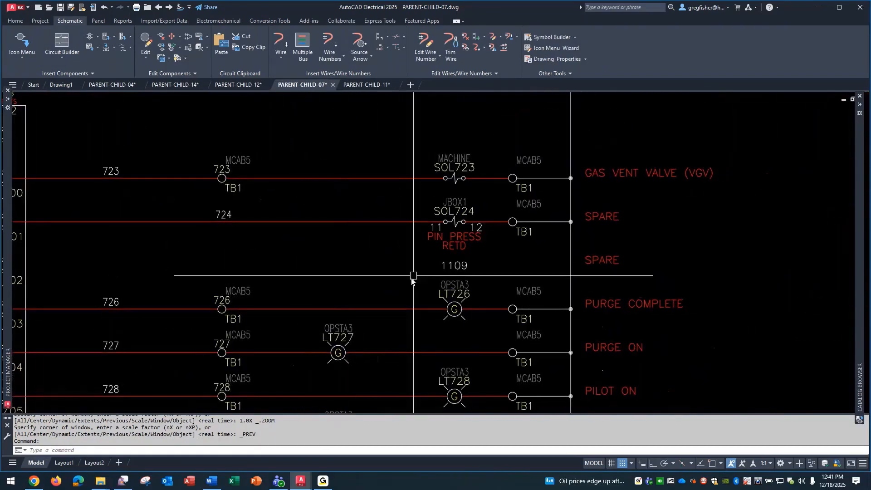
{"action": "right_click", "coordinate": [439, 235]}
{"action": "left_click", "coordinate": [440, 208]}
{"action": "left_click", "coordinate": [342, 280]}
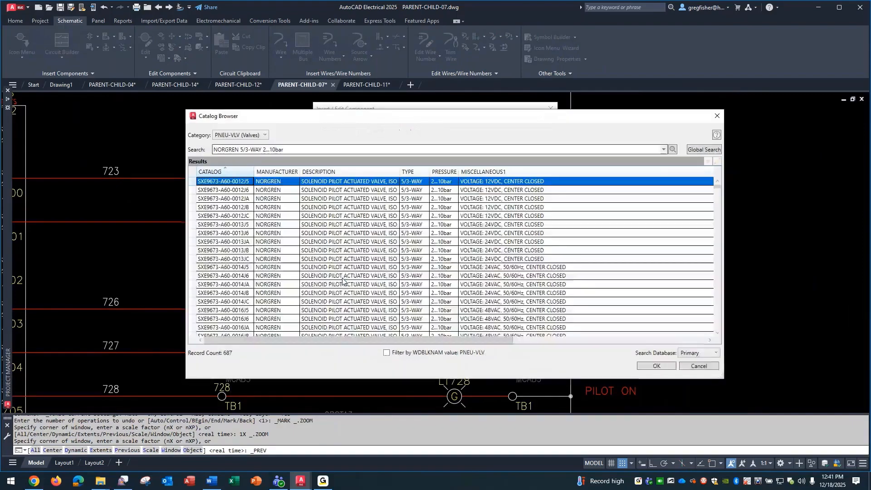
{"action": "left_click", "coordinate": [718, 162]}
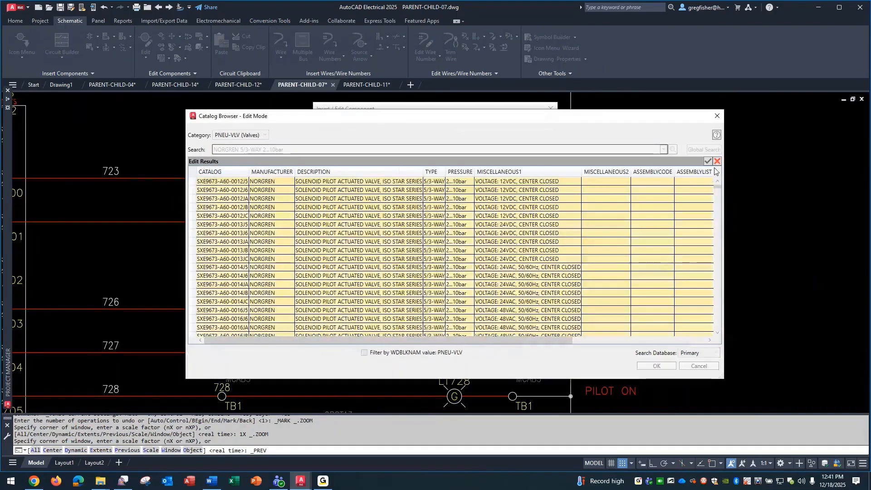
Review the Norgren valve's coil pins, pin list and available pin types, and leave the catalog and component dialogs without changes.
{"action": "left_click_drag", "start_coordinate": [341, 340], "coordinate": [587, 350]}
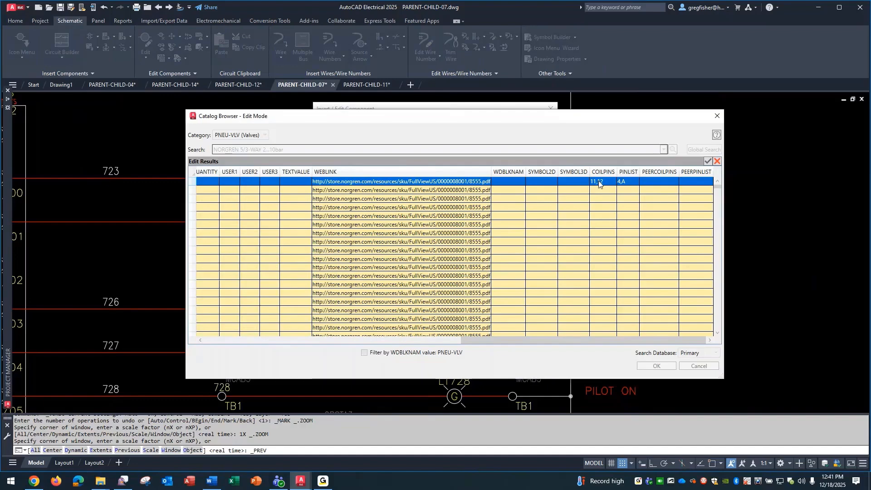
{"action": "left_click", "coordinate": [630, 183]}
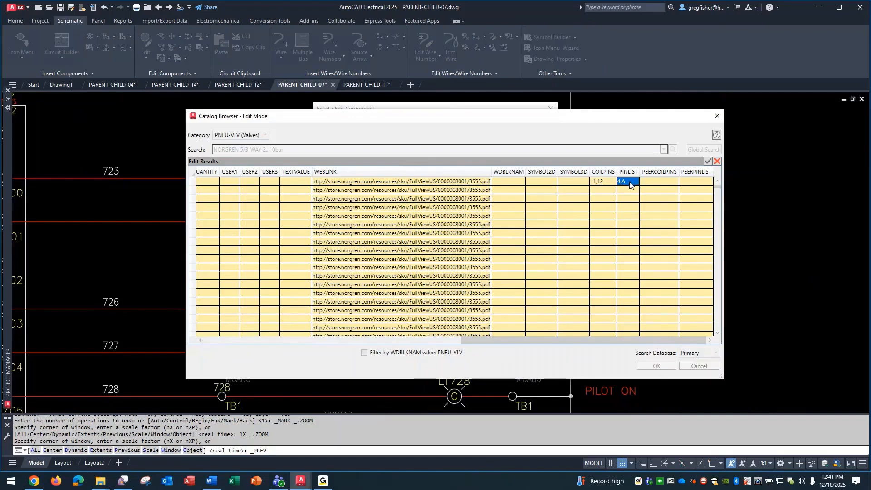
{"action": "left_click", "coordinate": [630, 184]}
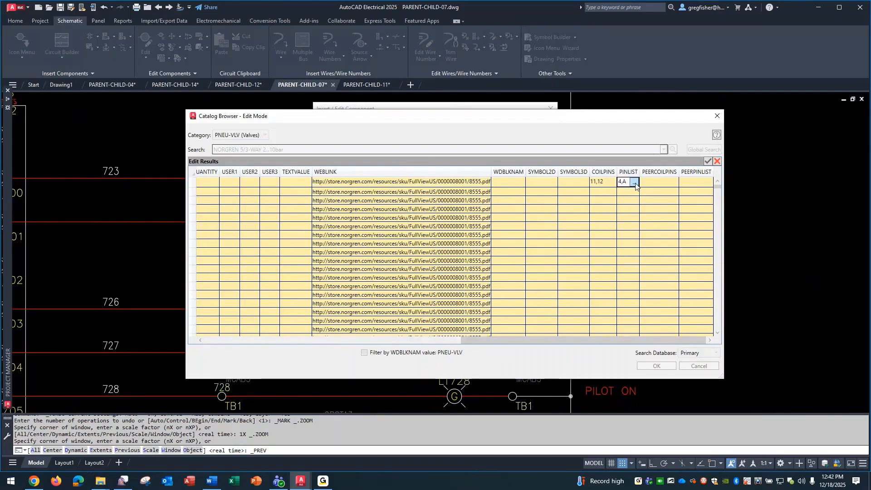
{"action": "left_click", "coordinate": [634, 183]}
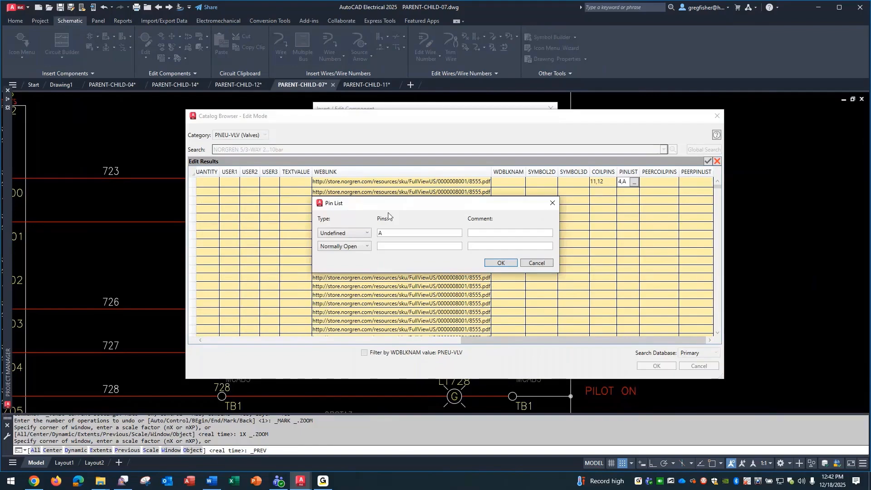
{"action": "left_click", "coordinate": [367, 233]}
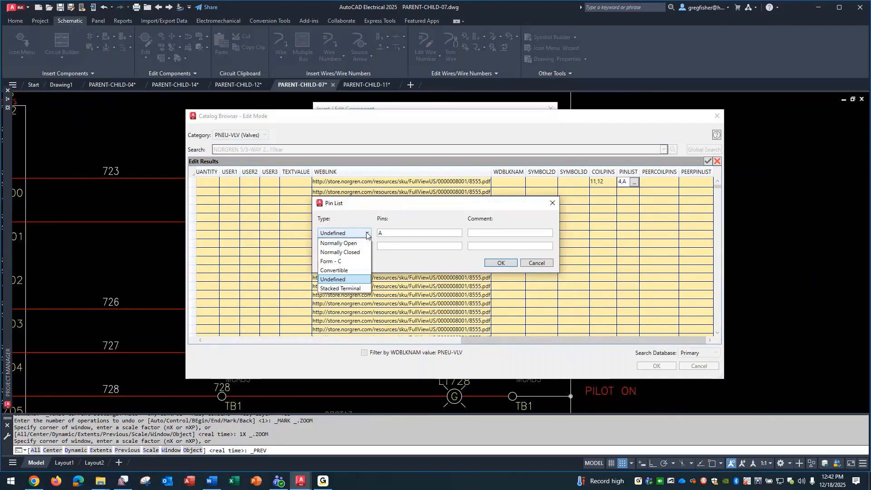
{"action": "left_click", "coordinate": [367, 234]}
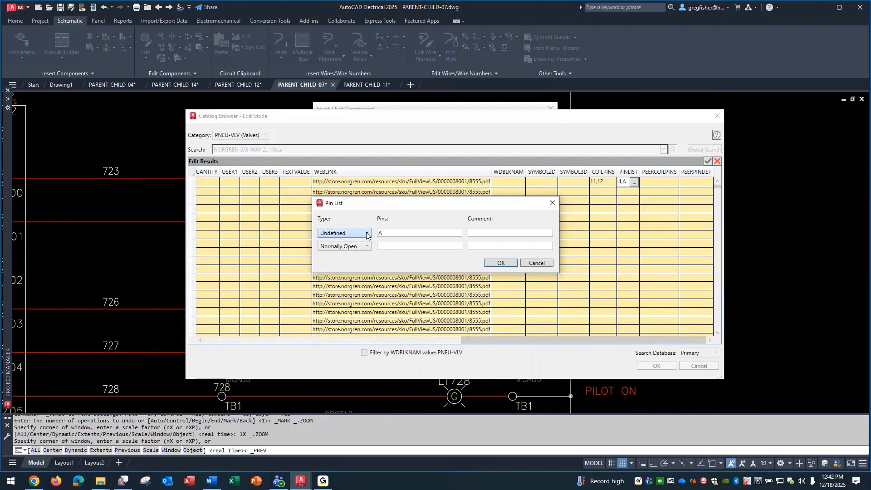
{"action": "left_click", "coordinate": [537, 263]}
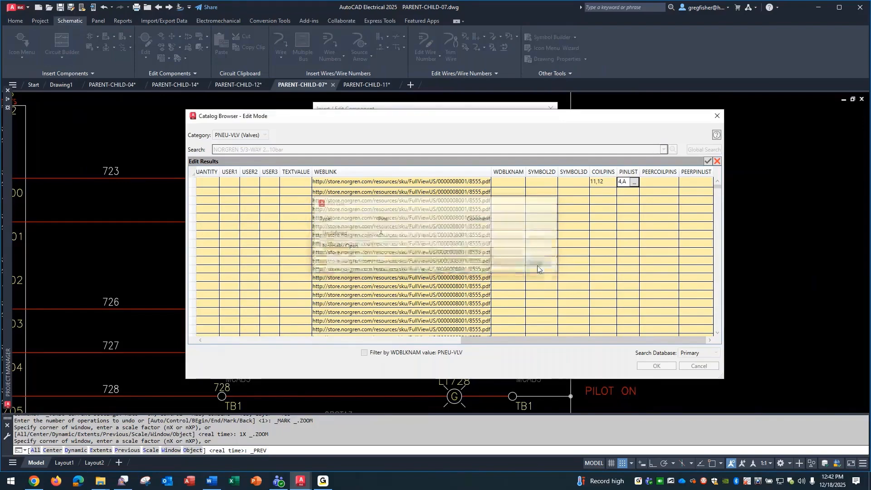
{"action": "left_click", "coordinate": [717, 161]}
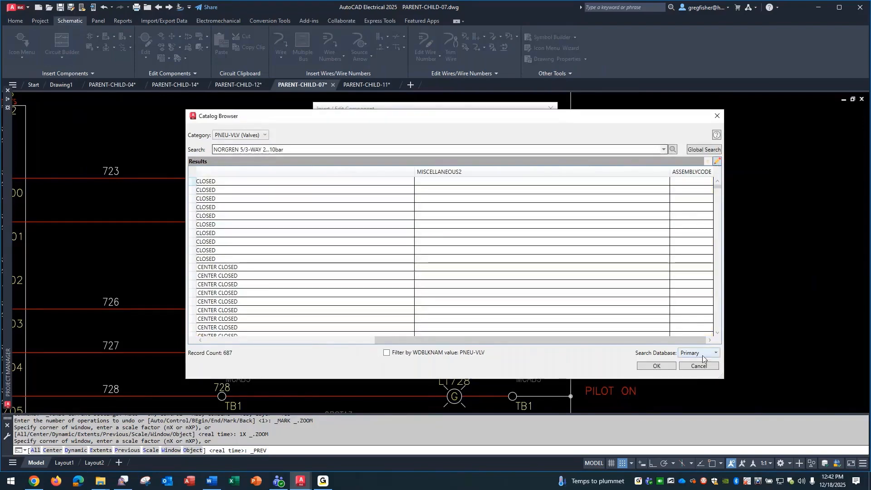
{"action": "left_click", "coordinate": [700, 366]}
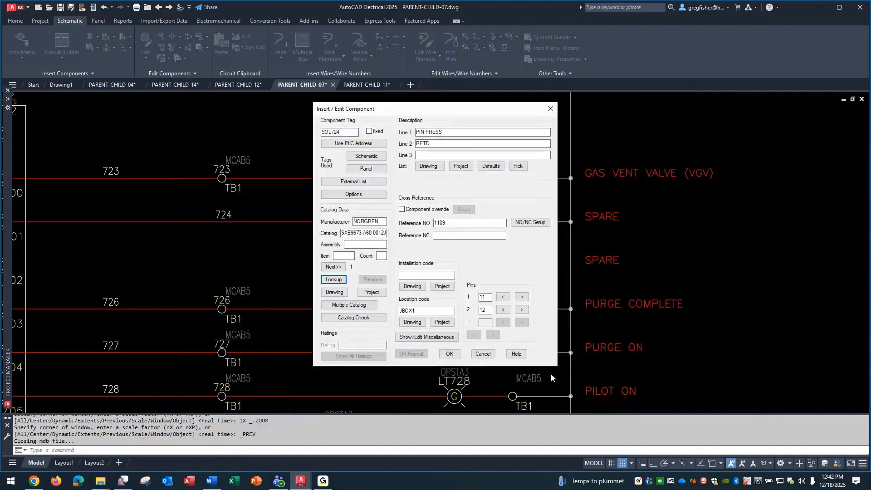
{"action": "left_click", "coordinate": [482, 354]}
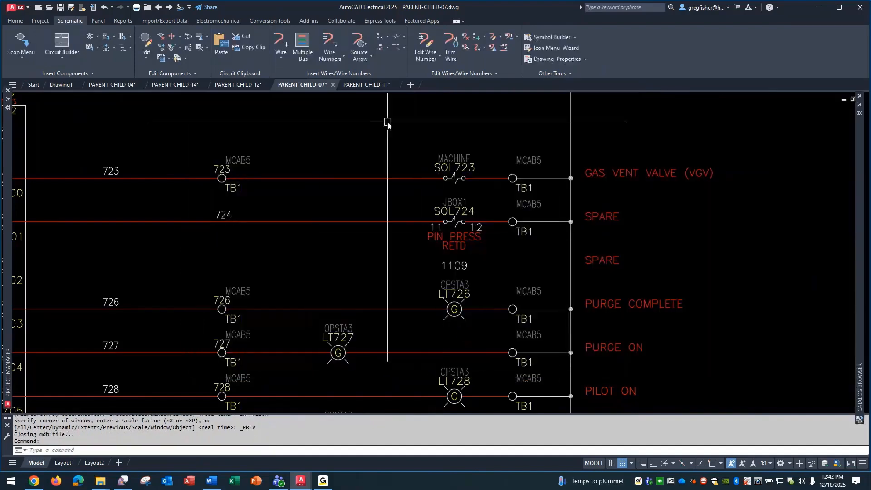
Examine the A pin and cross-reference of the SOL724 child symbol at line 1109 in PARENT-CHILD-11.
{"action": "left_click", "coordinate": [367, 85]}
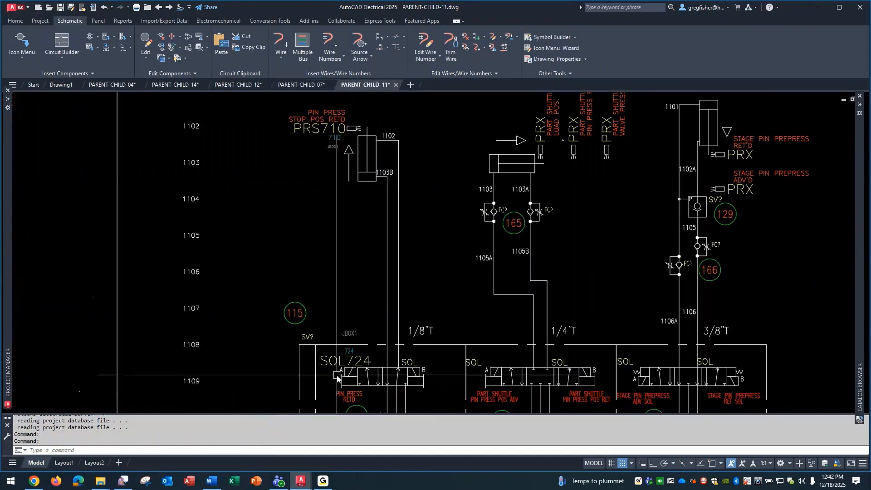
{"action": "scroll", "coordinate": [332, 395], "scroll_direction": "up", "scroll_amount": 2}
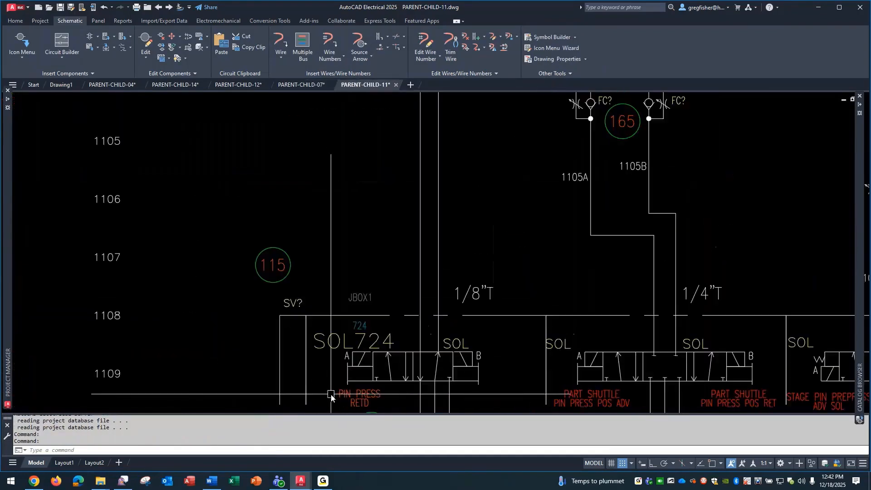
{"action": "scroll", "coordinate": [331, 395], "scroll_direction": "up", "scroll_amount": 2}
{"action": "mouse_move", "coordinate": [377, 342]}
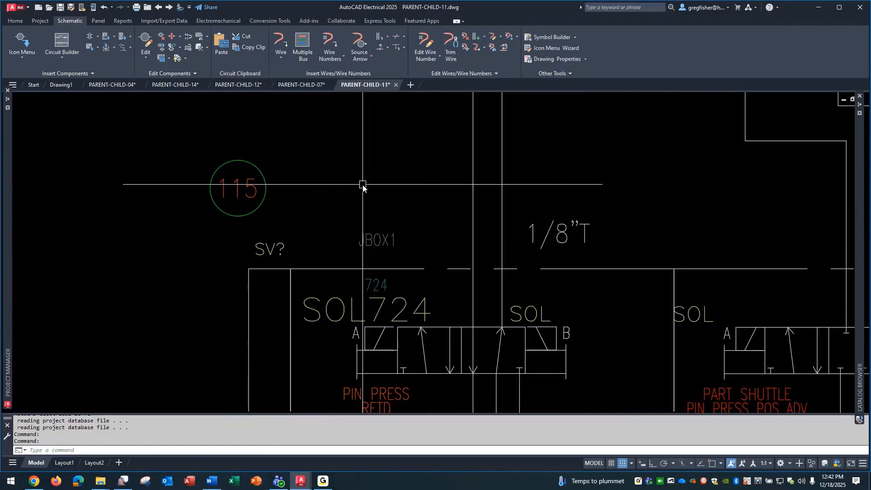
Explode the PRS710 child proximity switch symbol at line 1102.
{"action": "scroll", "coordinate": [364, 188], "scroll_direction": "down", "scroll_amount": 2}
{"action": "scroll", "coordinate": [364, 188], "scroll_direction": "down", "scroll_amount": 2}
{"action": "middle_click_drag", "start_coordinate": [362, 160], "coordinate": [418, 339]}
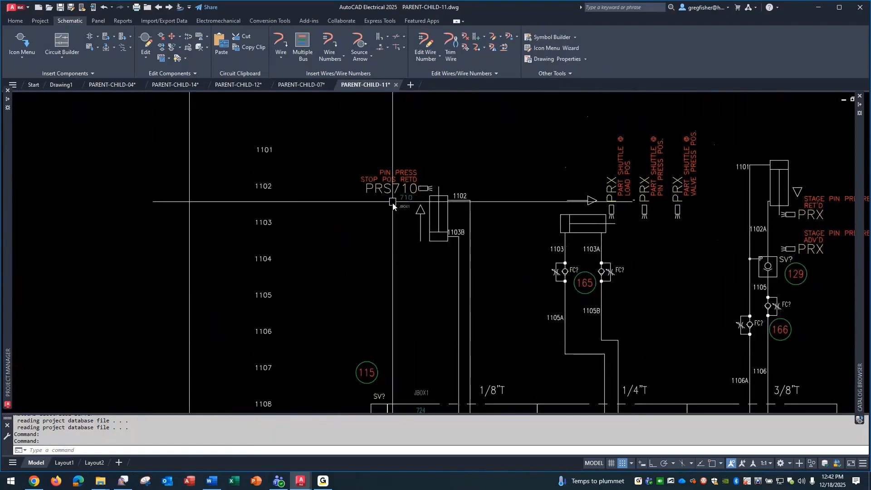
{"action": "scroll", "coordinate": [354, 235], "scroll_direction": "up", "scroll_amount": 2}
{"action": "type", "text": "EXPLODE"}
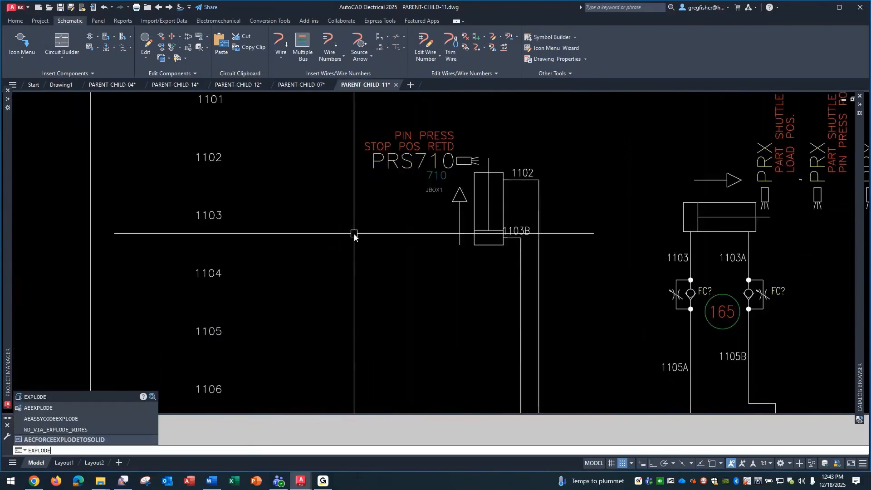
{"action": "key", "text": "Return"}
{"action": "left_click", "coordinate": [399, 177]}
{"action": "key", "text": "Return"}
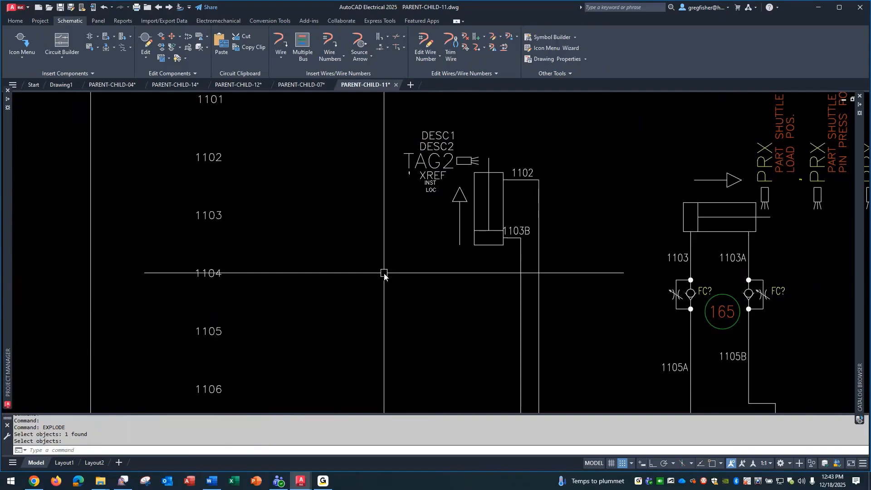
Inspect the attribute definitions of the exploded proximity switch symbol and undo the explode.
{"action": "scroll", "coordinate": [395, 171], "scroll_direction": "up", "scroll_amount": 4}
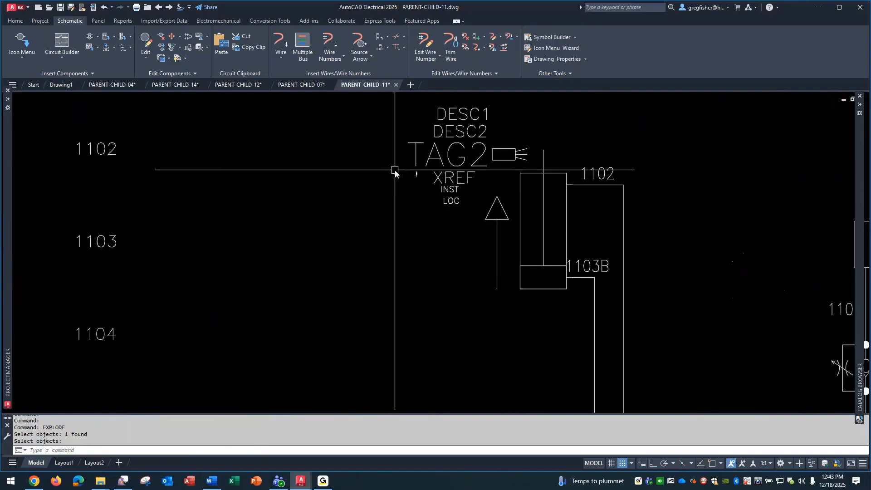
{"action": "scroll", "coordinate": [394, 171], "scroll_direction": "down", "scroll_amount": 3}
{"action": "scroll", "coordinate": [395, 171], "scroll_direction": "up", "scroll_amount": 3}
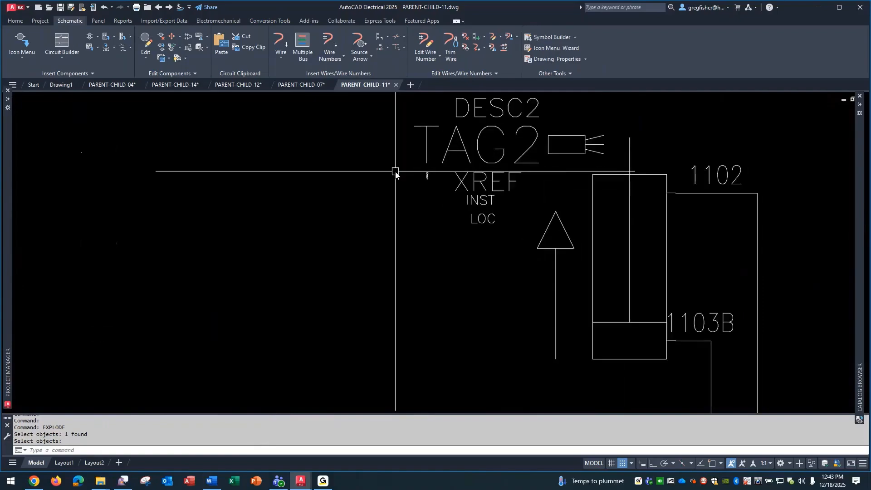
{"action": "middle_click_drag", "start_coordinate": [395, 173], "coordinate": [358, 235]}
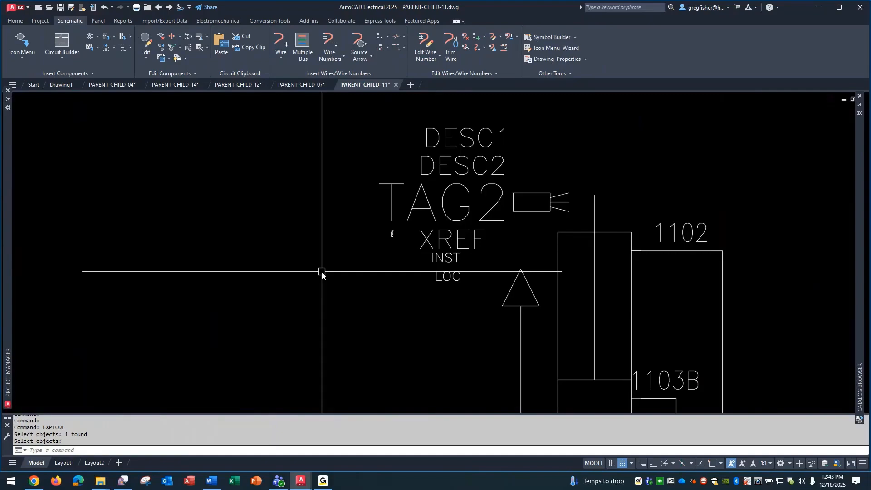
{"action": "key", "text": "ctrl+z"}
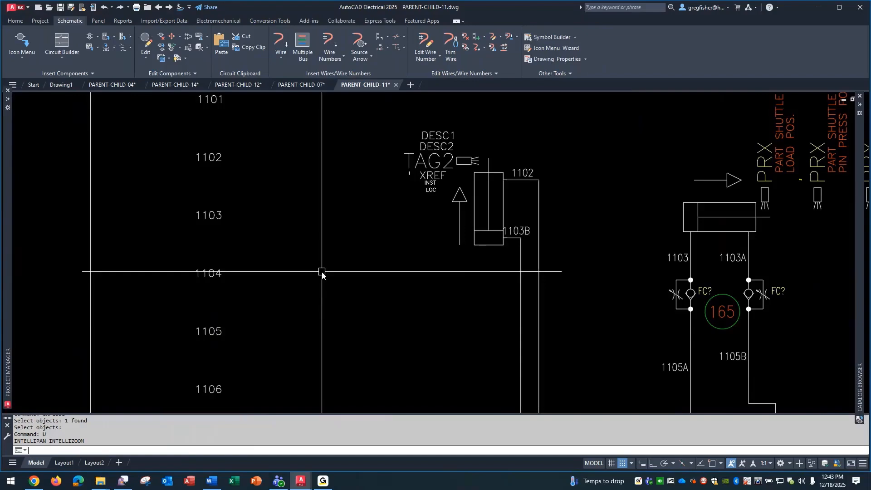
{"action": "key", "text": "ctrl+z"}
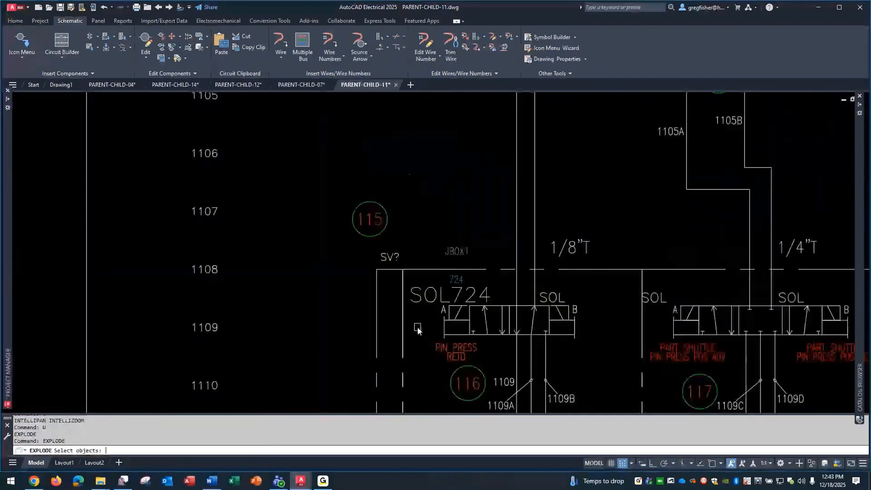
Explode the SOL724 child solenoid symbol at line 1109, inspect its attribute definitions and undo the explode.
{"action": "scroll", "coordinate": [418, 329], "scroll_direction": "up", "scroll_amount": 5}
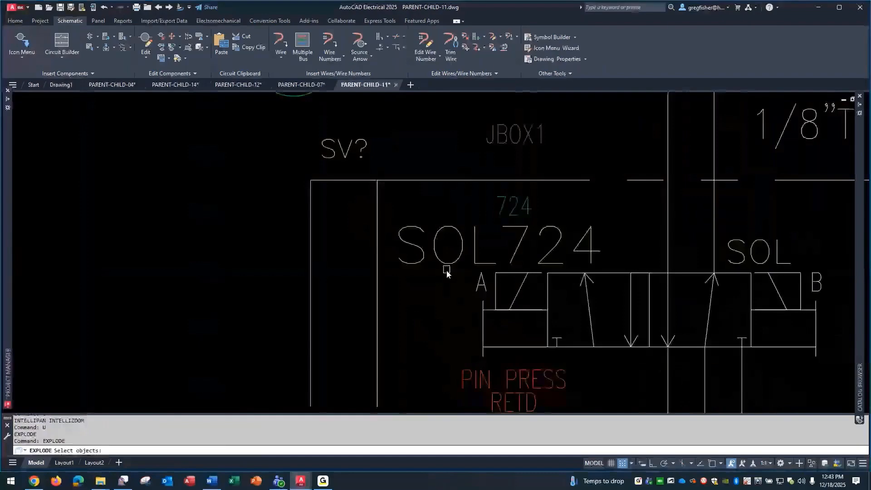
{"action": "left_click", "coordinate": [446, 270]}
{"action": "key", "text": "Return"}
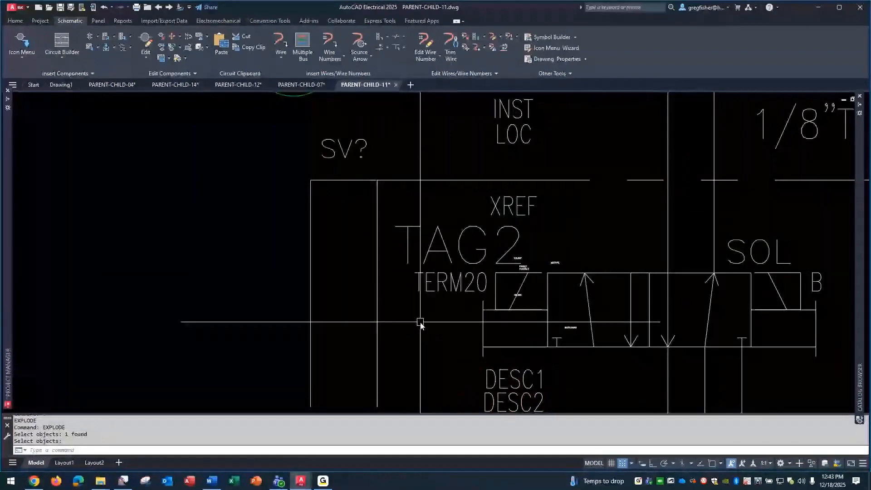
{"action": "type", "text": "u"}
{"action": "key", "text": "Return"}
{"action": "scroll", "coordinate": [420, 323], "scroll_direction": "down", "scroll_amount": 3}
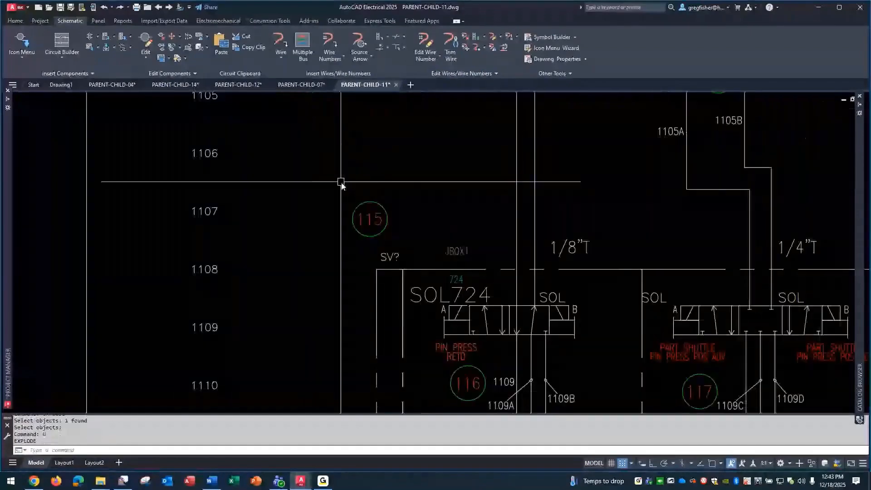
Explode the PRS710 parent proximity switch at line 710 in PARENT-CHILD-07.
{"action": "left_click", "coordinate": [301, 85]}
{"action": "scroll", "coordinate": [265, 285], "scroll_direction": "down", "scroll_amount": 2}
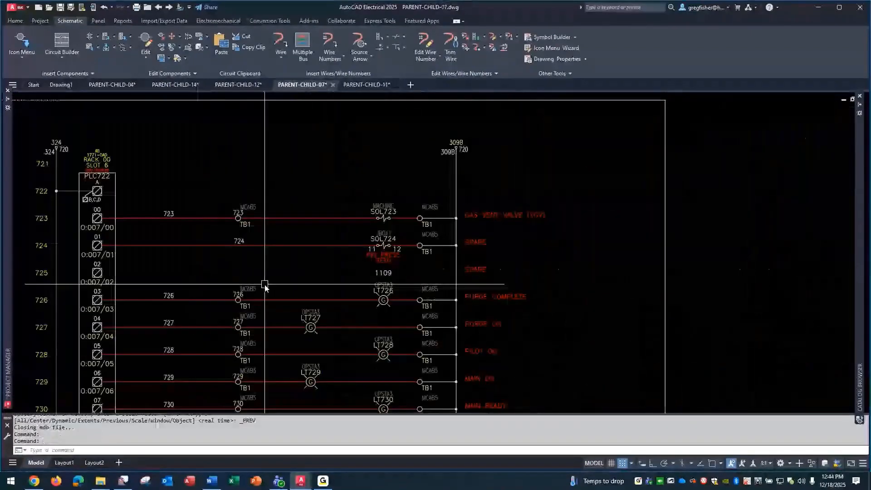
{"action": "middle_click_drag", "start_coordinate": [264, 284], "coordinate": [812, 157]}
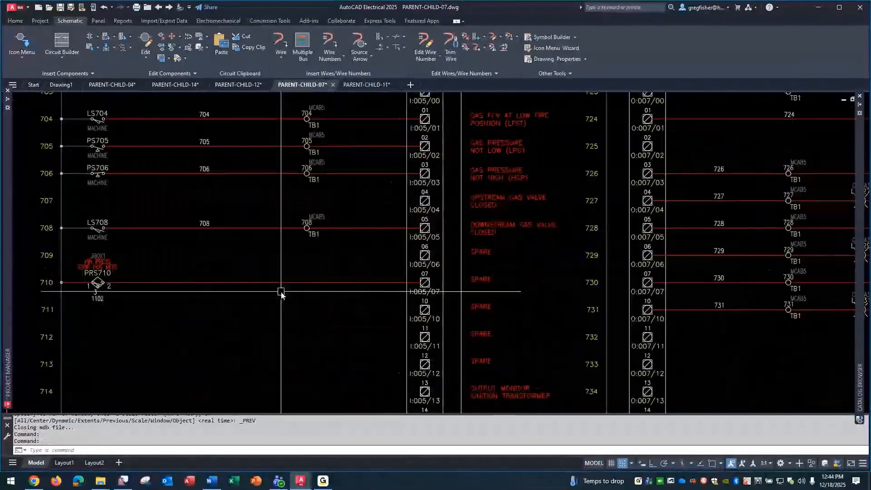
{"action": "mouse_move", "coordinate": [225, 304]}
{"action": "middle_mouse_down"}
{"action": "mouse_move", "coordinate": [385, 290]}
{"action": "mouse_move", "coordinate": [377, 290]}
{"action": "middle_mouse_up"}
{"action": "scroll", "coordinate": [276, 299], "scroll_direction": "up", "scroll_amount": 2}
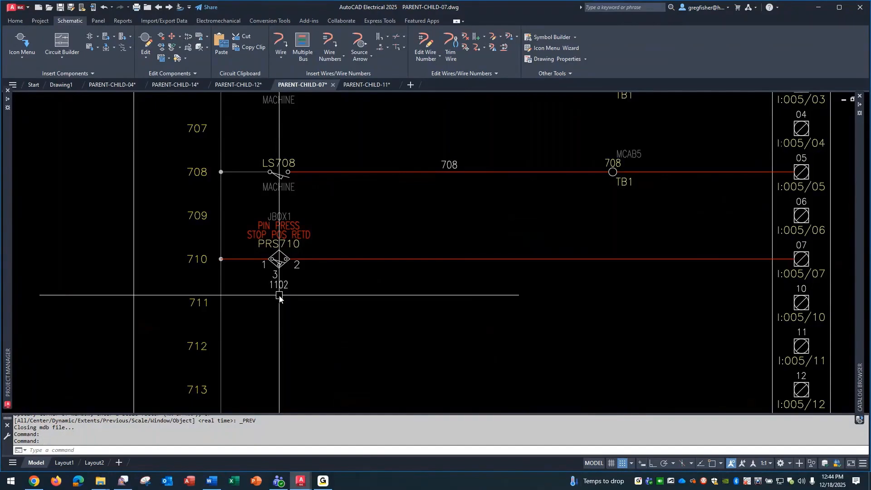
{"action": "type", "text": "EXPLODE"}
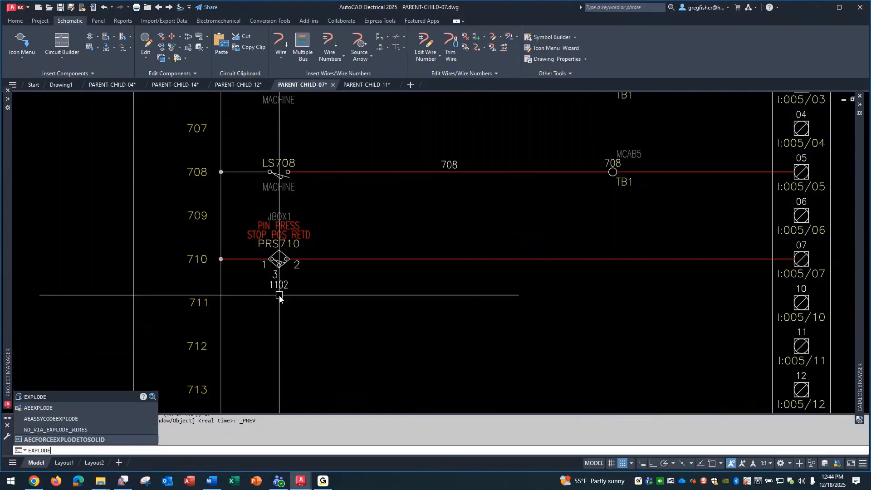
{"action": "key", "text": "Return"}
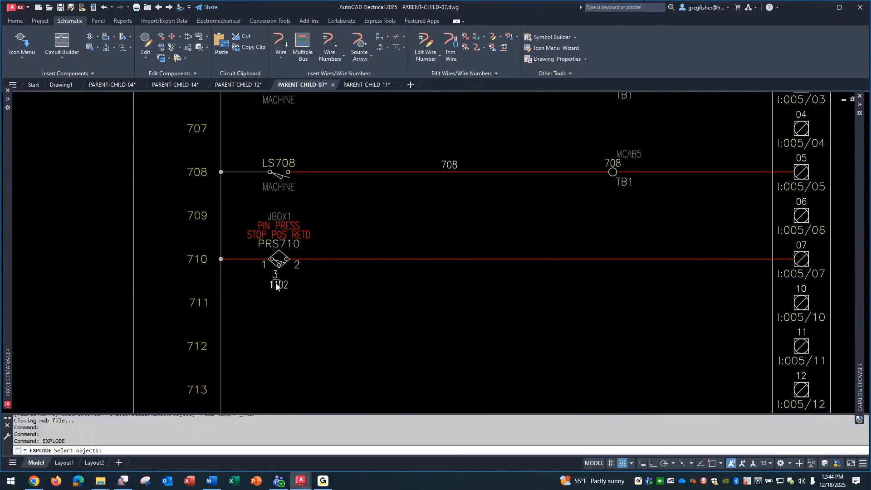
{"action": "left_click", "coordinate": [281, 239]}
{"action": "key", "text": "Return"}
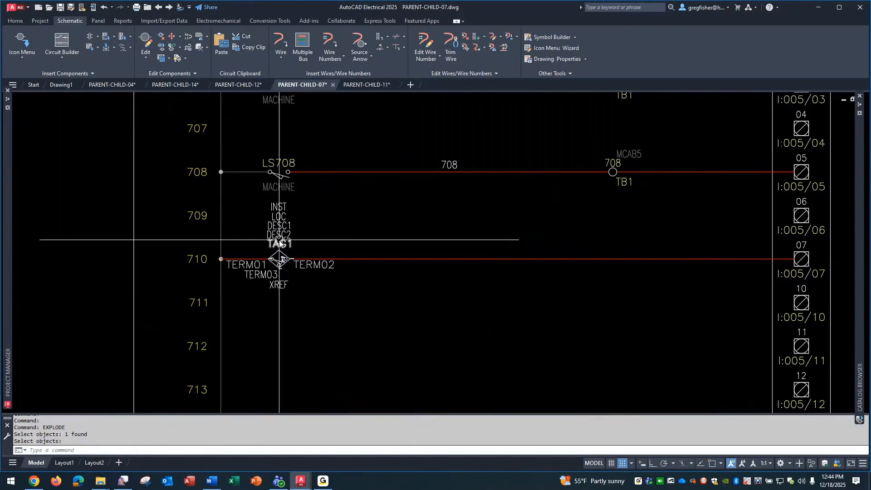
Inspect the exploded PRS710 parent's attributes and its FAMILY attribute definition, leaving the definition without changes.
{"action": "scroll", "coordinate": [187, 234], "scroll_direction": "up", "scroll_amount": 4}
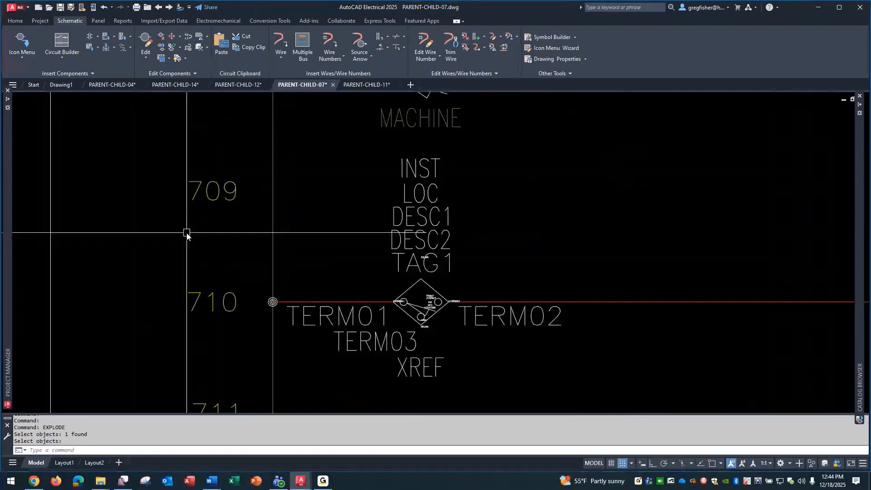
{"action": "scroll", "coordinate": [473, 344], "scroll_direction": "up", "scroll_amount": 2}
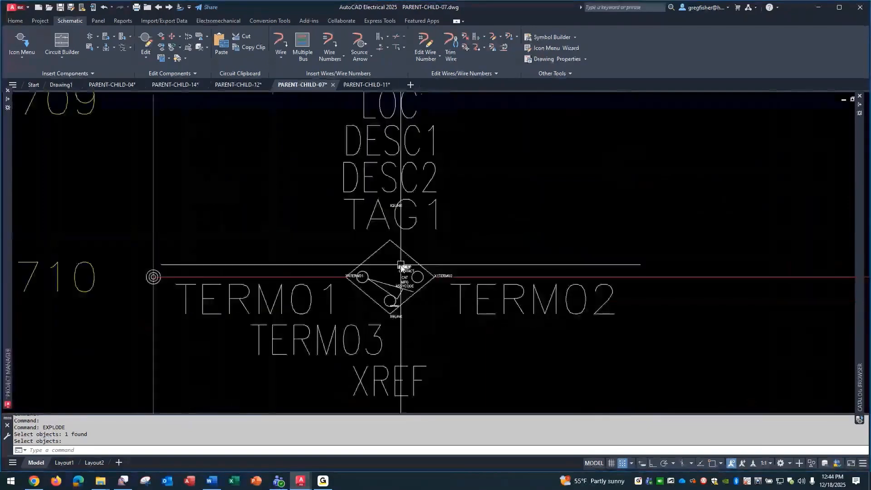
{"action": "double_click", "coordinate": [401, 268]}
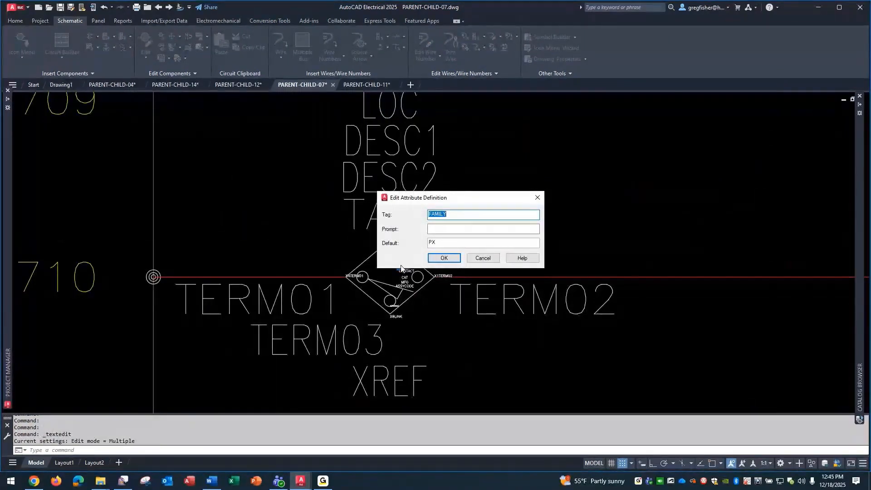
{"action": "left_click", "coordinate": [480, 259]}
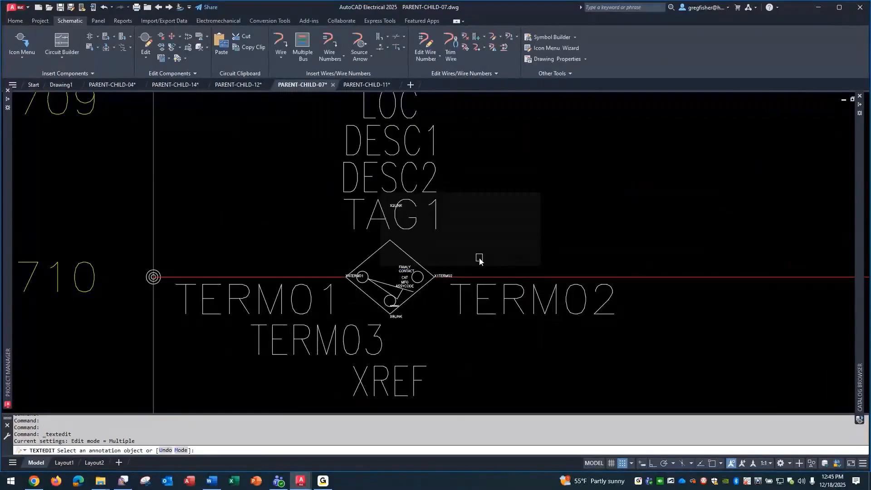
{"action": "key", "text": "Escape"}
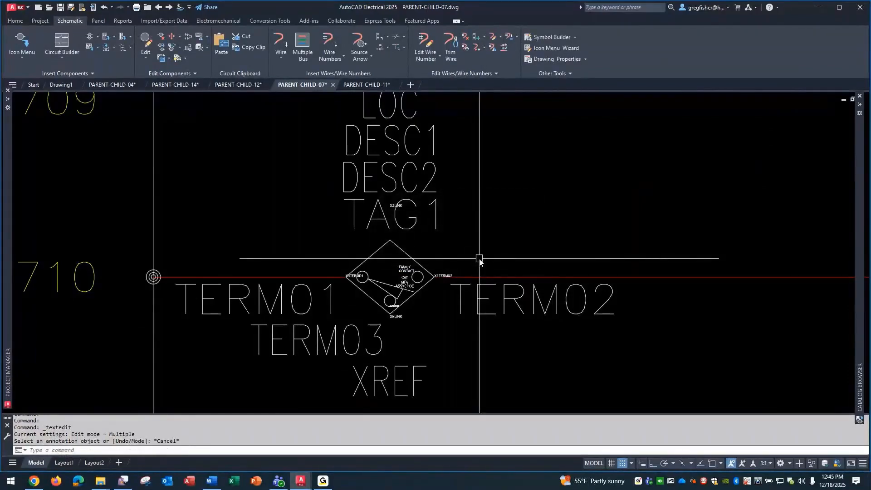
Undo the operations back through the explode of the PRS710 parent symbol.
{"action": "type", "text": "u"}
{"action": "key", "text": "Return"}
{"action": "type", "text": "u"}
{"action": "key", "text": "Return"}
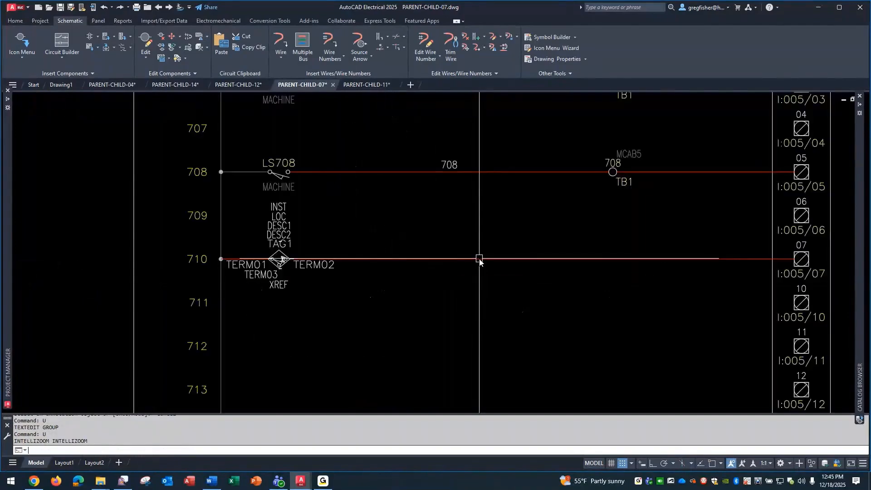
{"action": "type", "text": "u"}
{"action": "key", "text": "Return"}
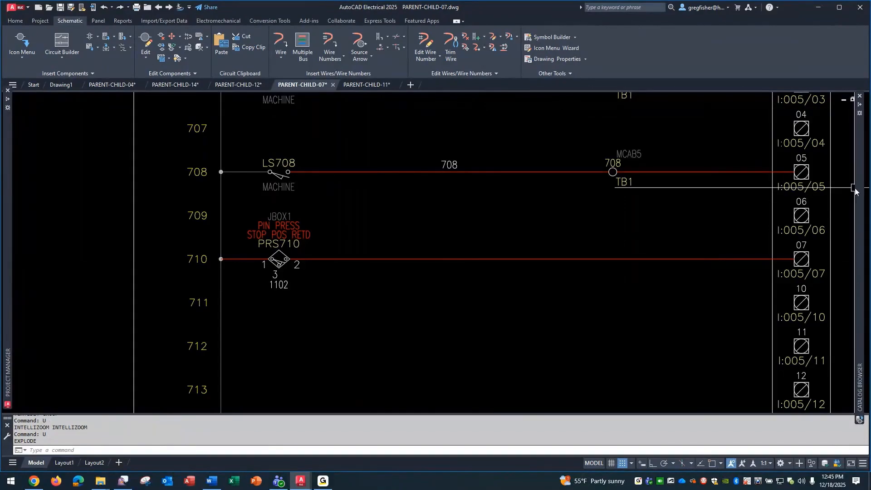
Review the PRS710 component data and its Eaton proximity switch catalog lookup, leaving both dialogs without changes.
{"action": "mouse_move", "coordinate": [858, 190]}
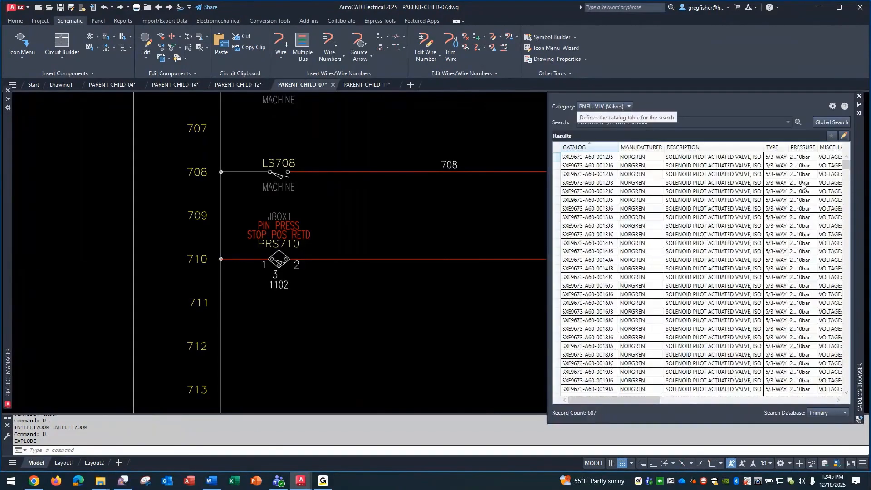
{"action": "right_click", "coordinate": [269, 244]}
{"action": "left_click", "coordinate": [284, 219]}
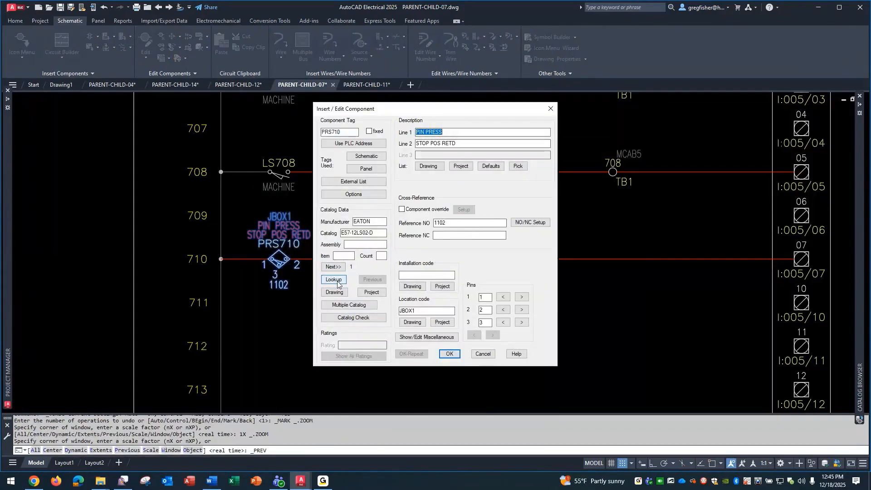
{"action": "left_click", "coordinate": [336, 280]}
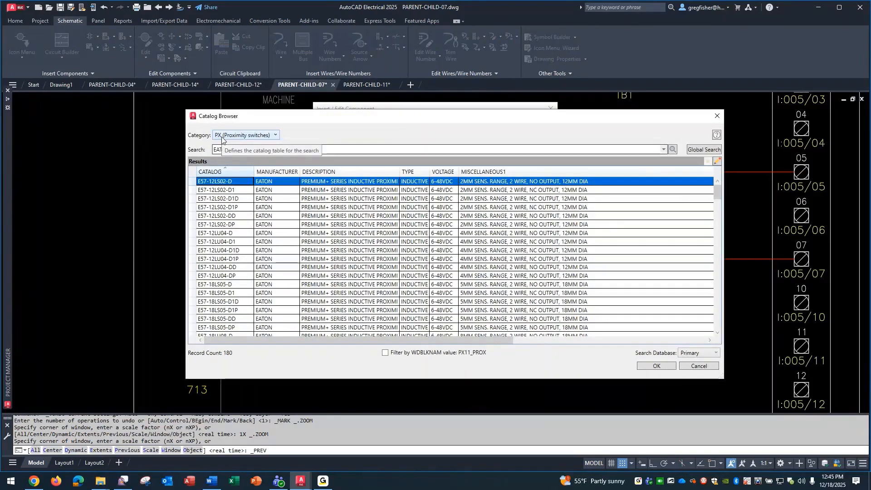
{"action": "left_click", "coordinate": [699, 366]}
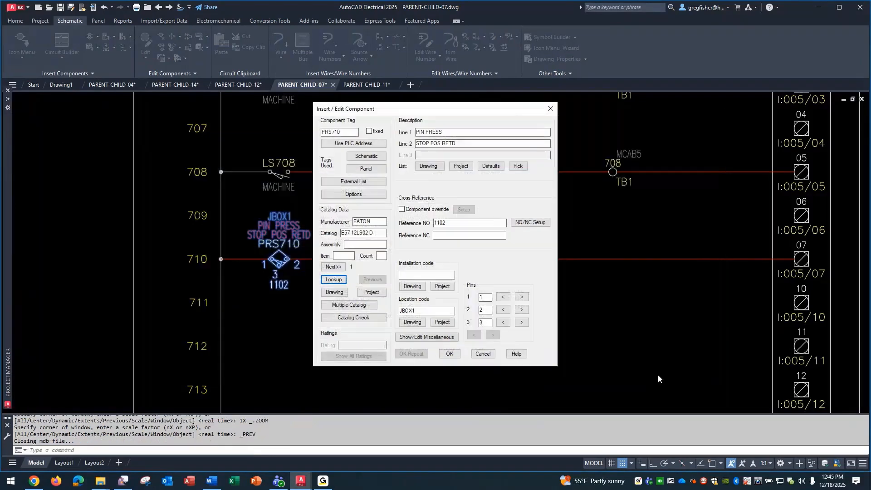
{"action": "left_click", "coordinate": [485, 359]}
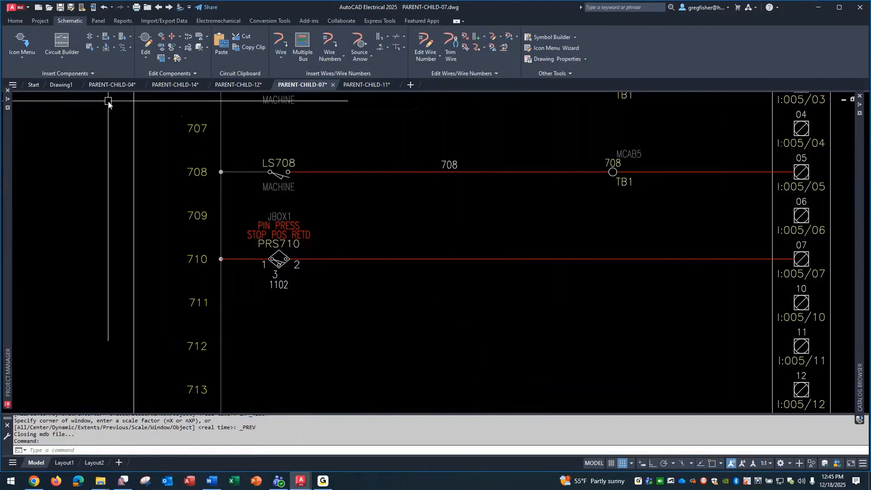
Look over PARENT-CHILD-04, and open the catalog records of drive DRV1421 in PARENT-CHILD-14 in edit mode.
{"action": "left_click", "coordinate": [106, 85]}
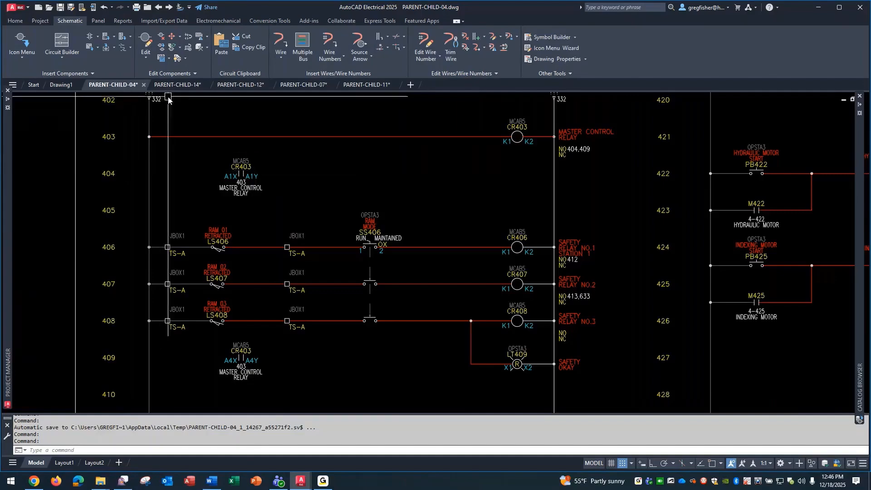
{"action": "left_click", "coordinate": [175, 84]}
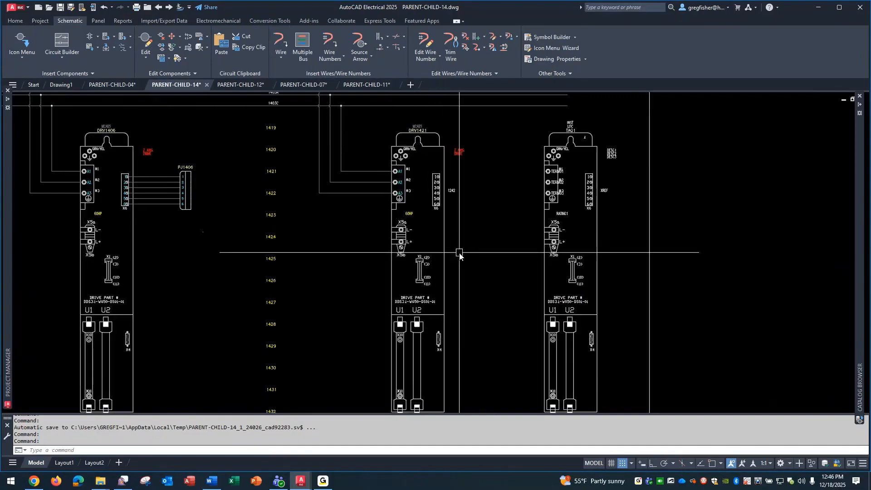
{"action": "right_click", "coordinate": [407, 183]}
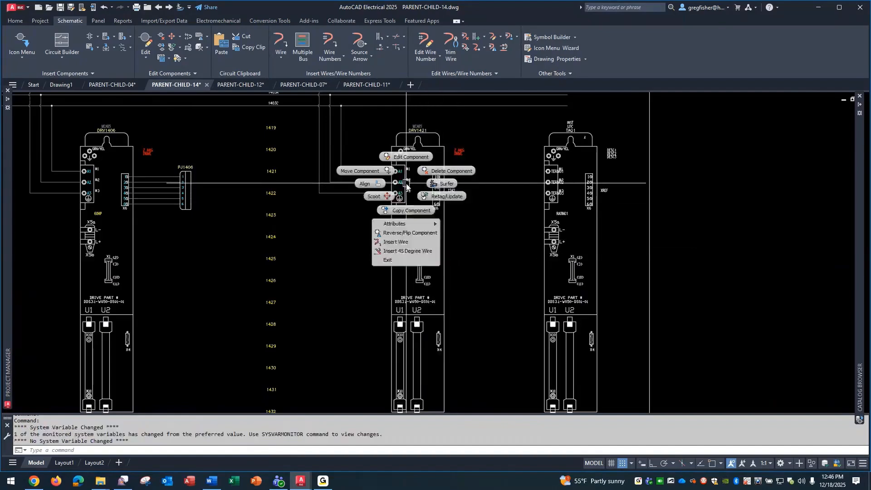
{"action": "left_click", "coordinate": [412, 160]}
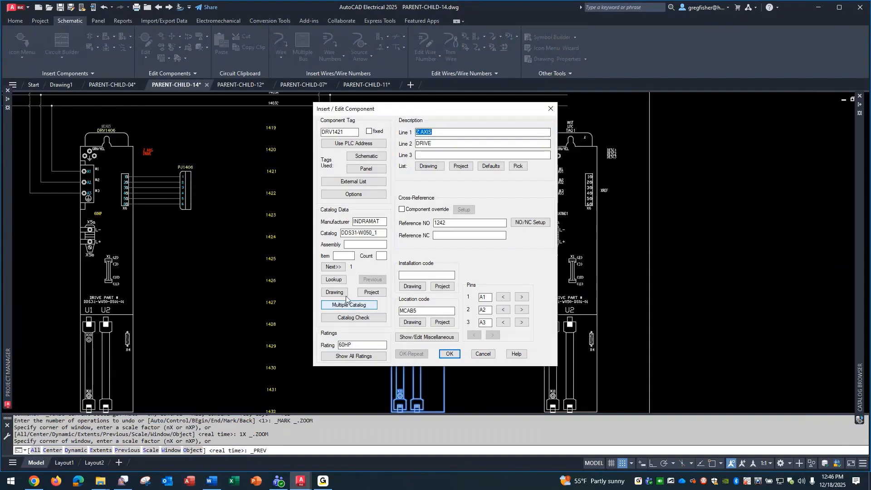
{"action": "left_click", "coordinate": [336, 280]}
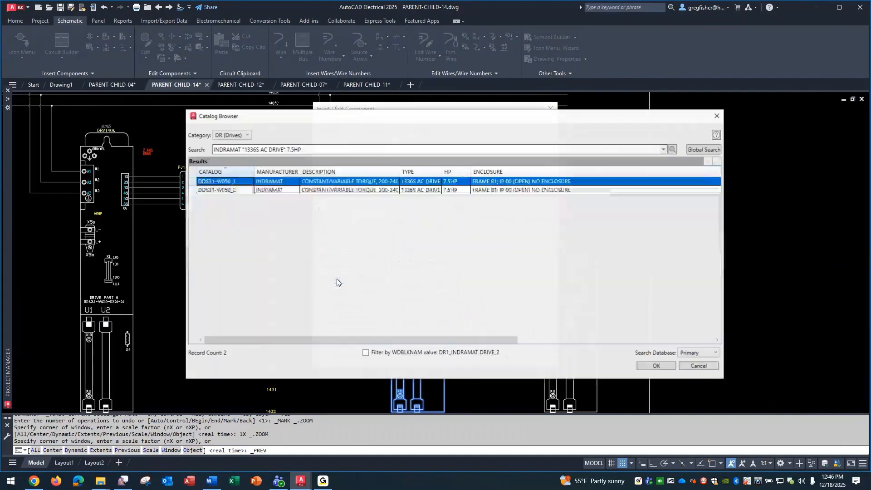
{"action": "left_click", "coordinate": [717, 161]}
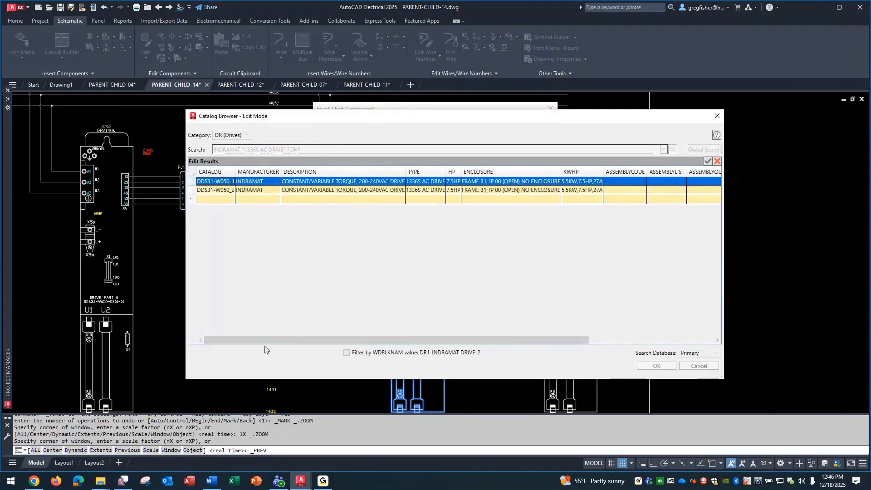
Review the coil pins and available coil pin types of the INDRAMAT DDS31-W050_1 drive record, leaving them without changes.
{"action": "left_click_drag", "start_coordinate": [259, 344], "coordinate": [483, 344]}
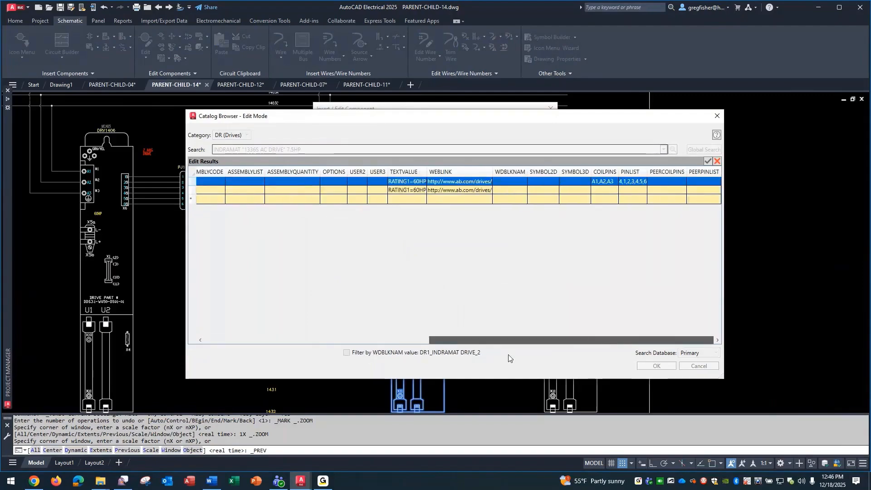
{"action": "left_click", "coordinate": [617, 184]}
{"action": "left_click", "coordinate": [620, 182]}
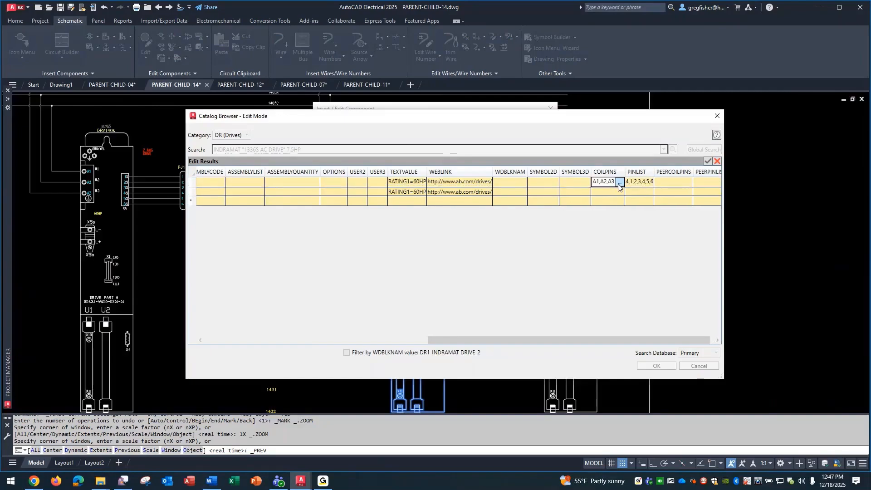
{"action": "left_click", "coordinate": [389, 233]}
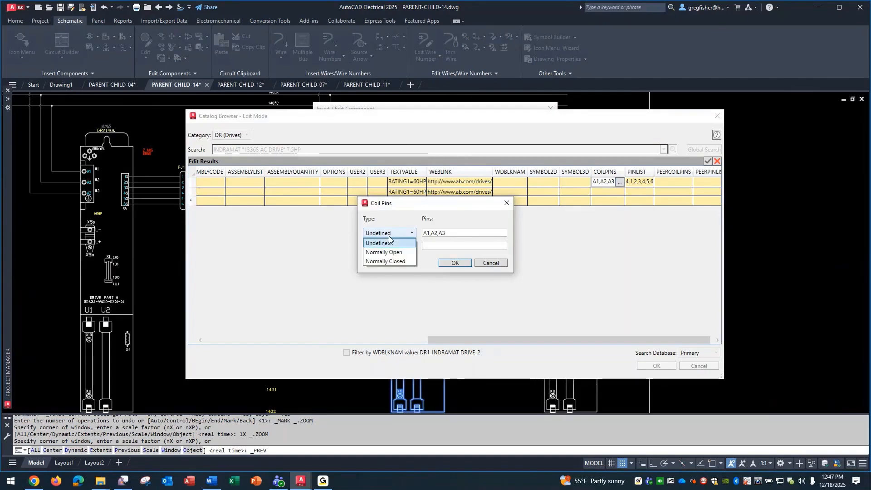
{"action": "left_click", "coordinate": [389, 237]}
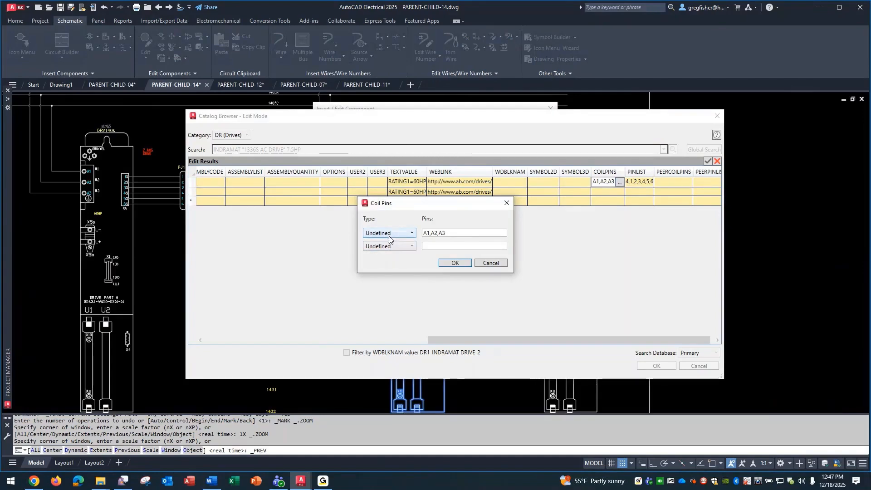
{"action": "left_click", "coordinate": [481, 264]}
Examine the INDRAMAT DDS31-W050_1 record's pin list and its available pin types.
{"action": "left_click", "coordinate": [649, 182]}
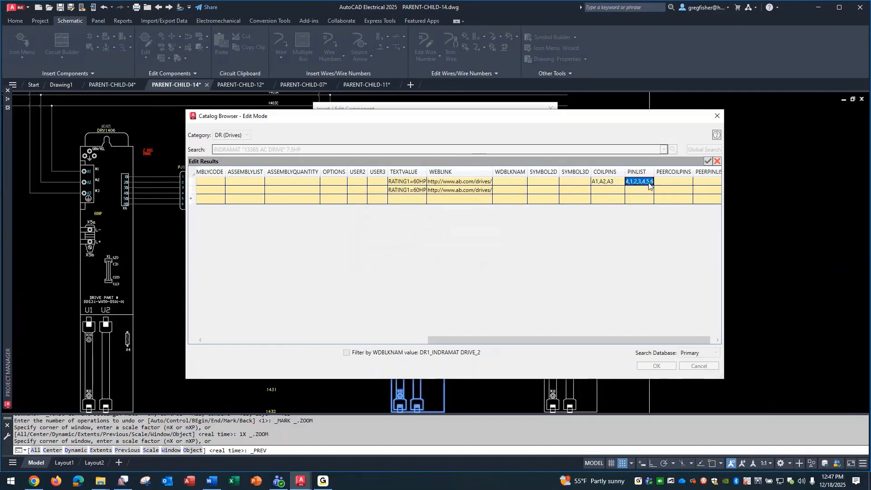
{"action": "left_click", "coordinate": [649, 182]}
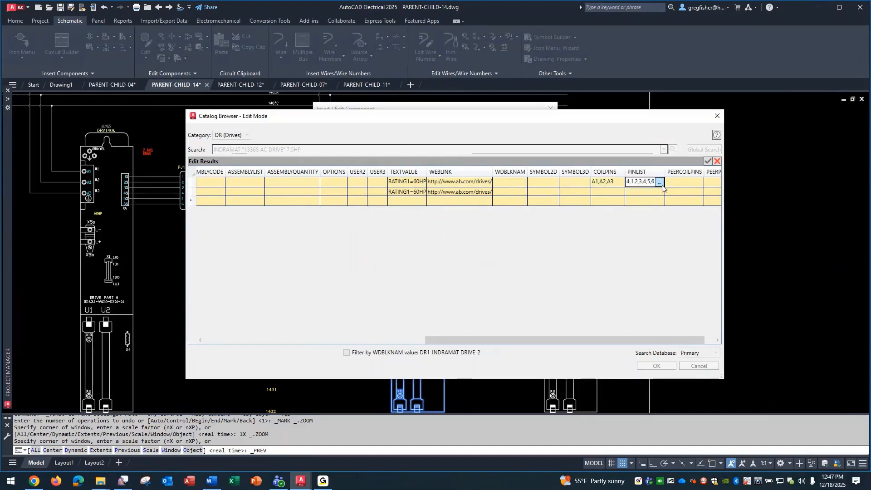
{"action": "left_click", "coordinate": [660, 182]}
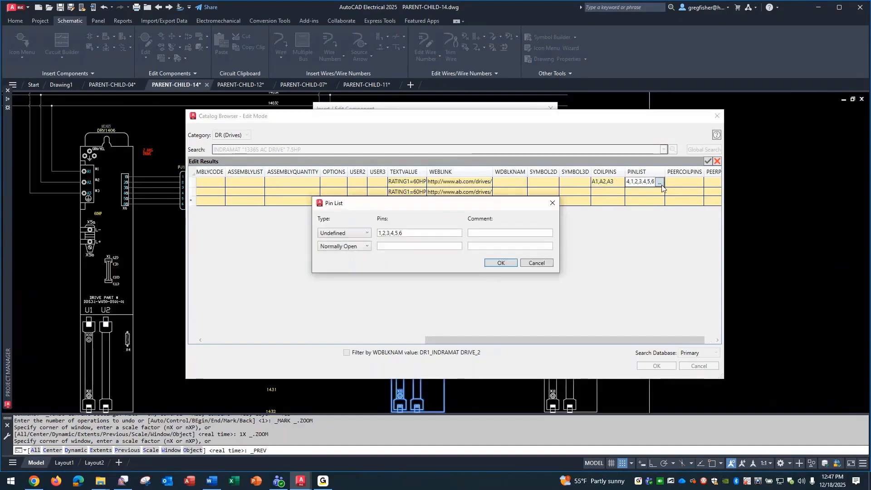
{"action": "left_click", "coordinate": [368, 234]}
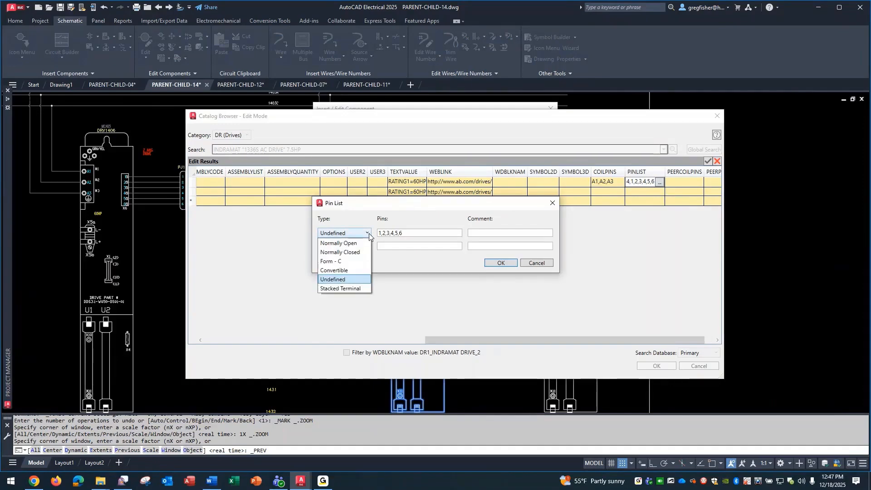